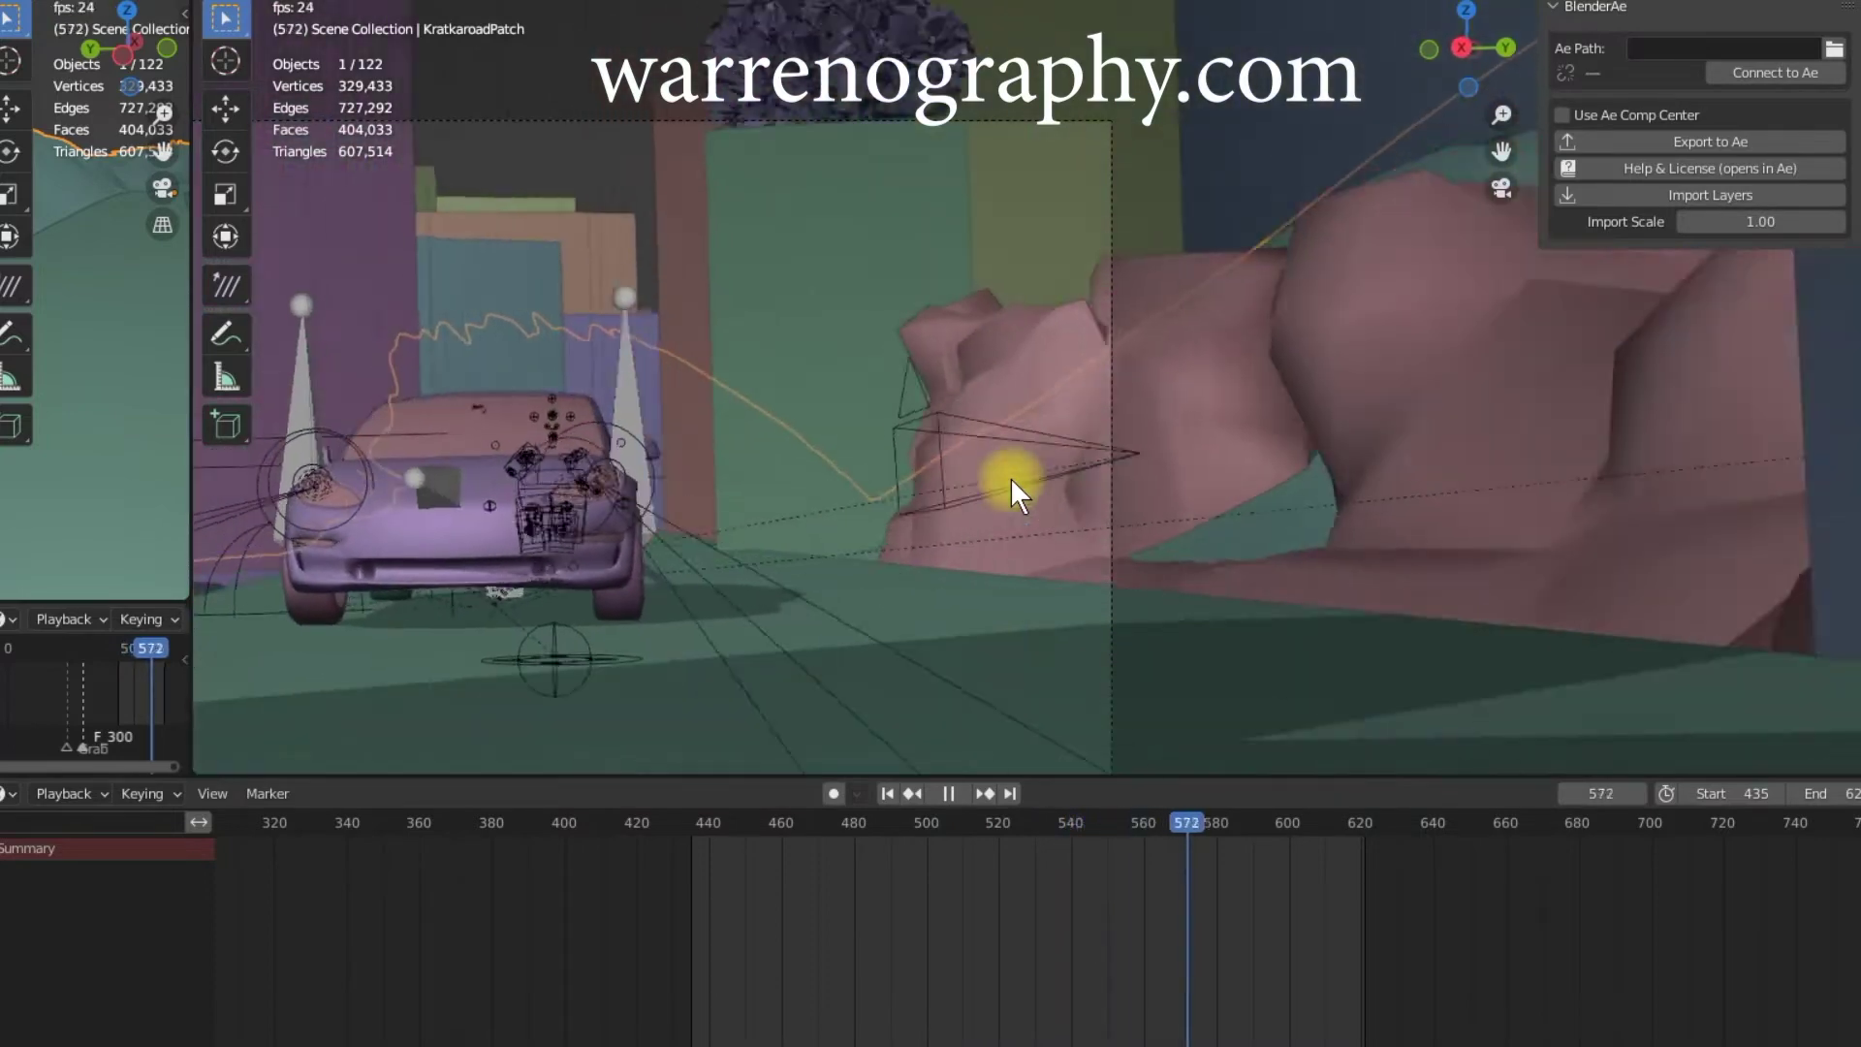
Step: Replay the night road shot in Rendered shading from about frame 466, then stop in Solid view
key("space")
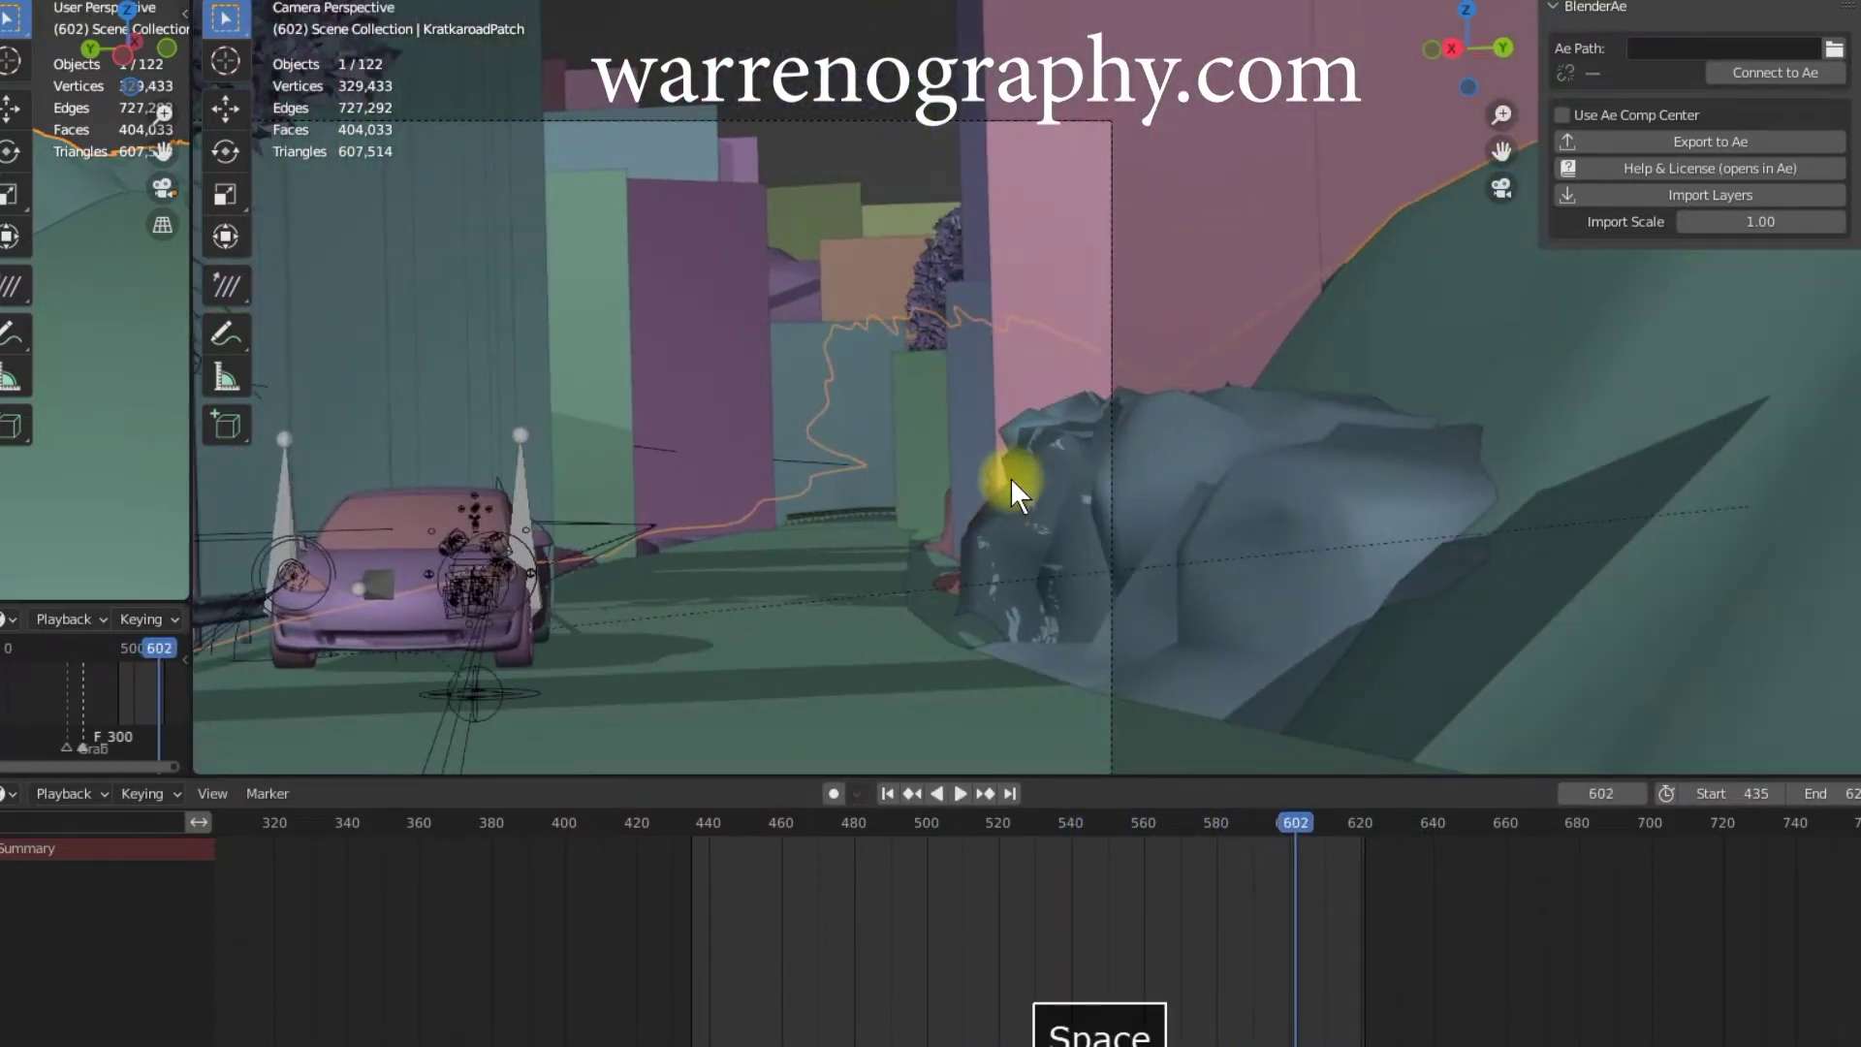
key("z")
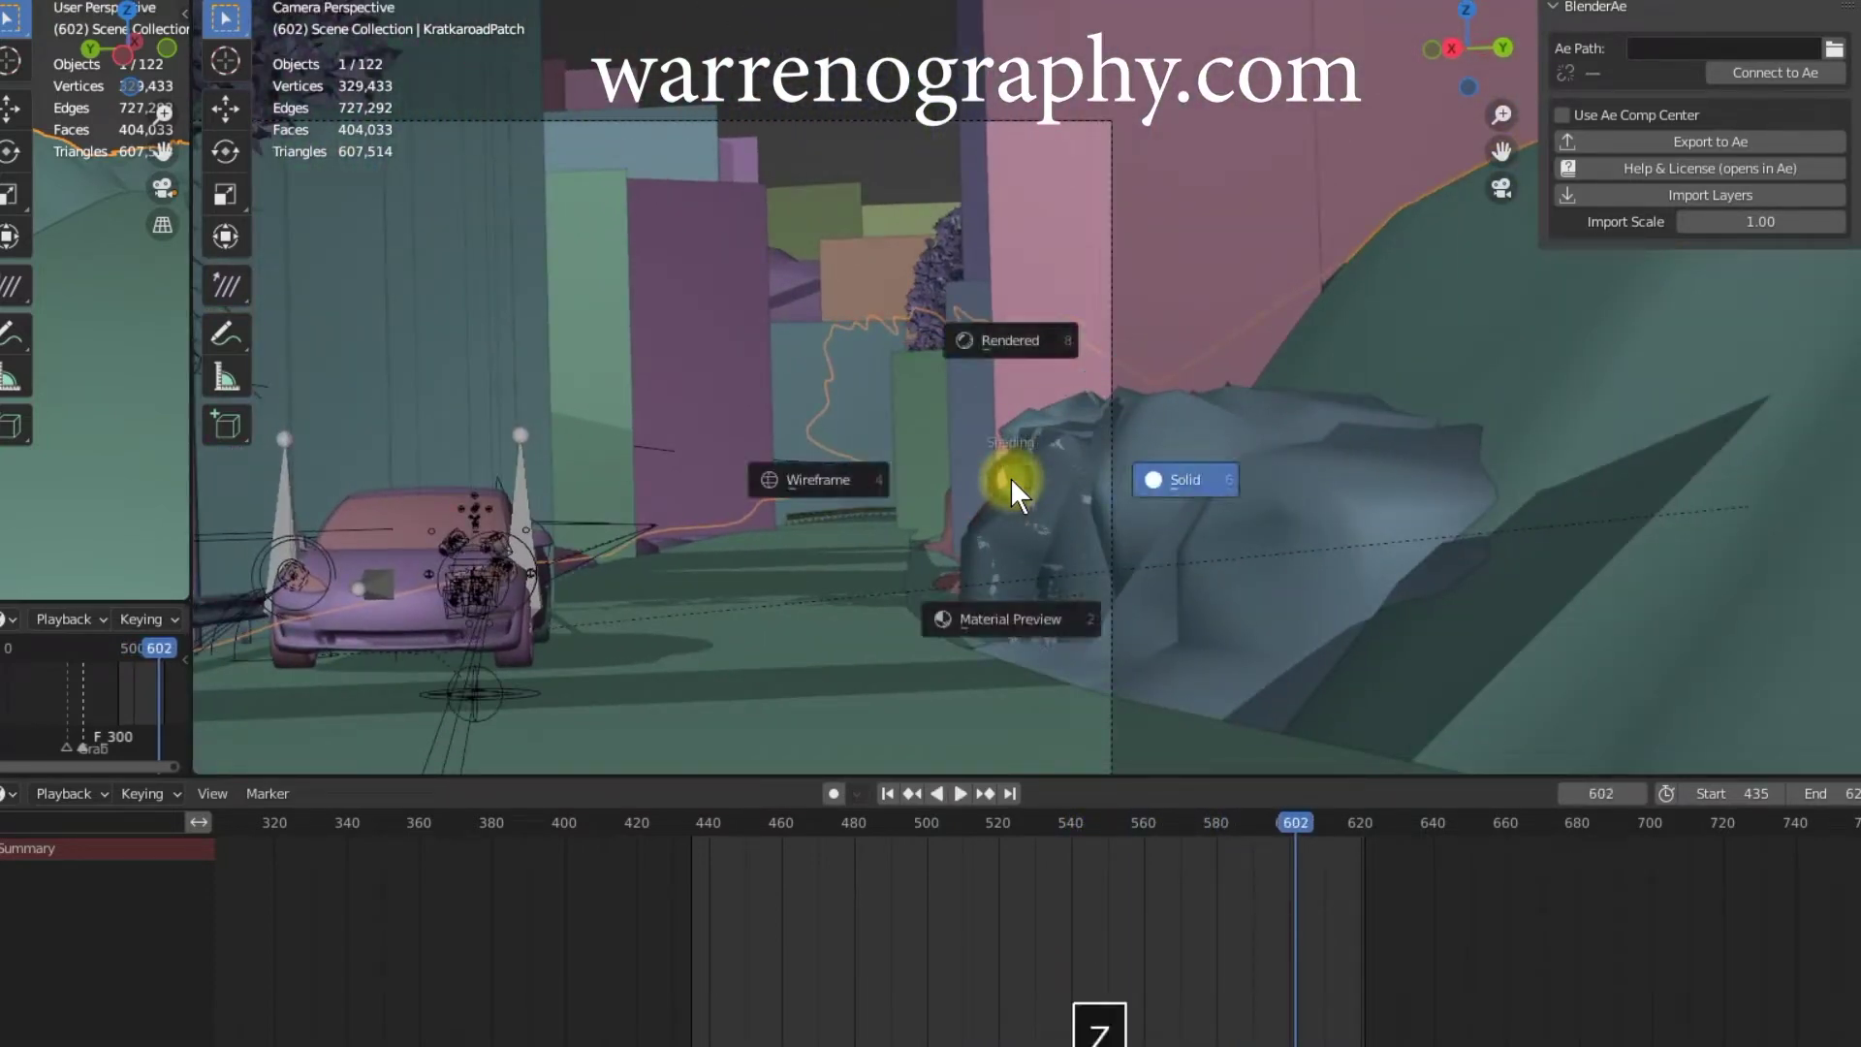
left_click(1003, 342)
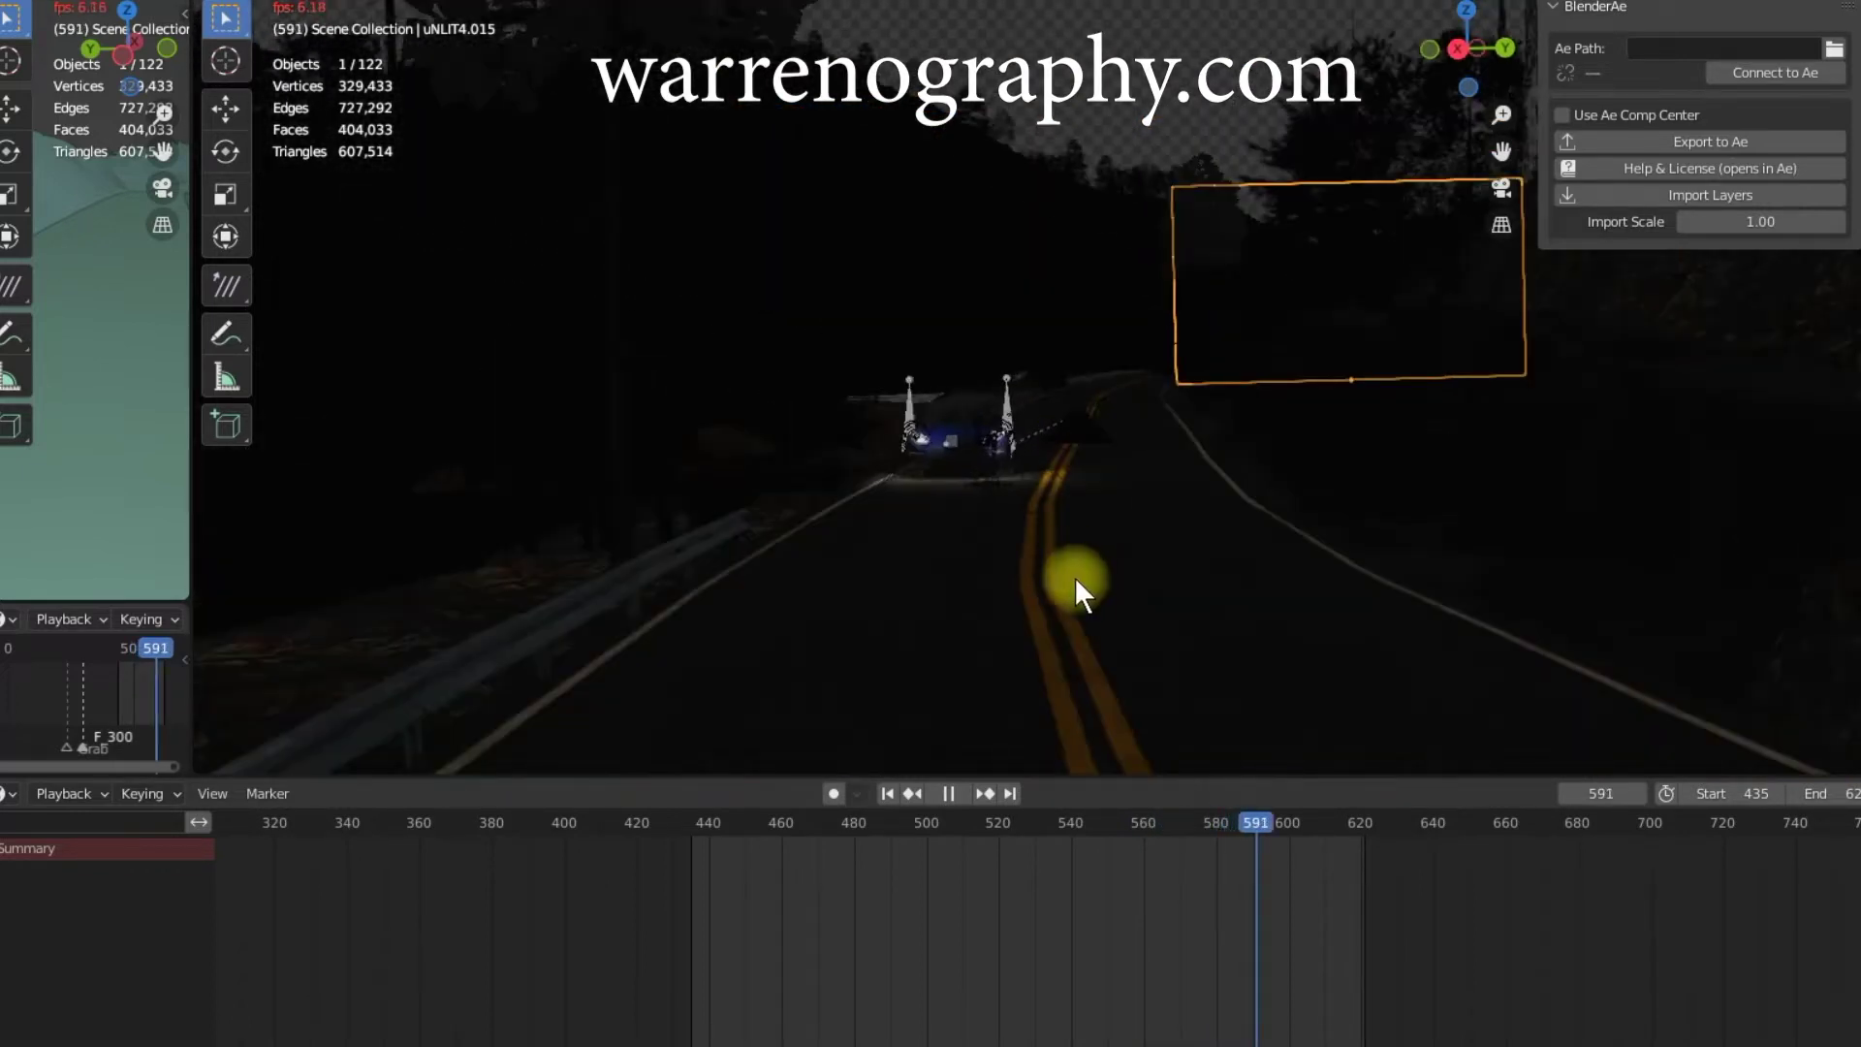
left_click(803, 829)
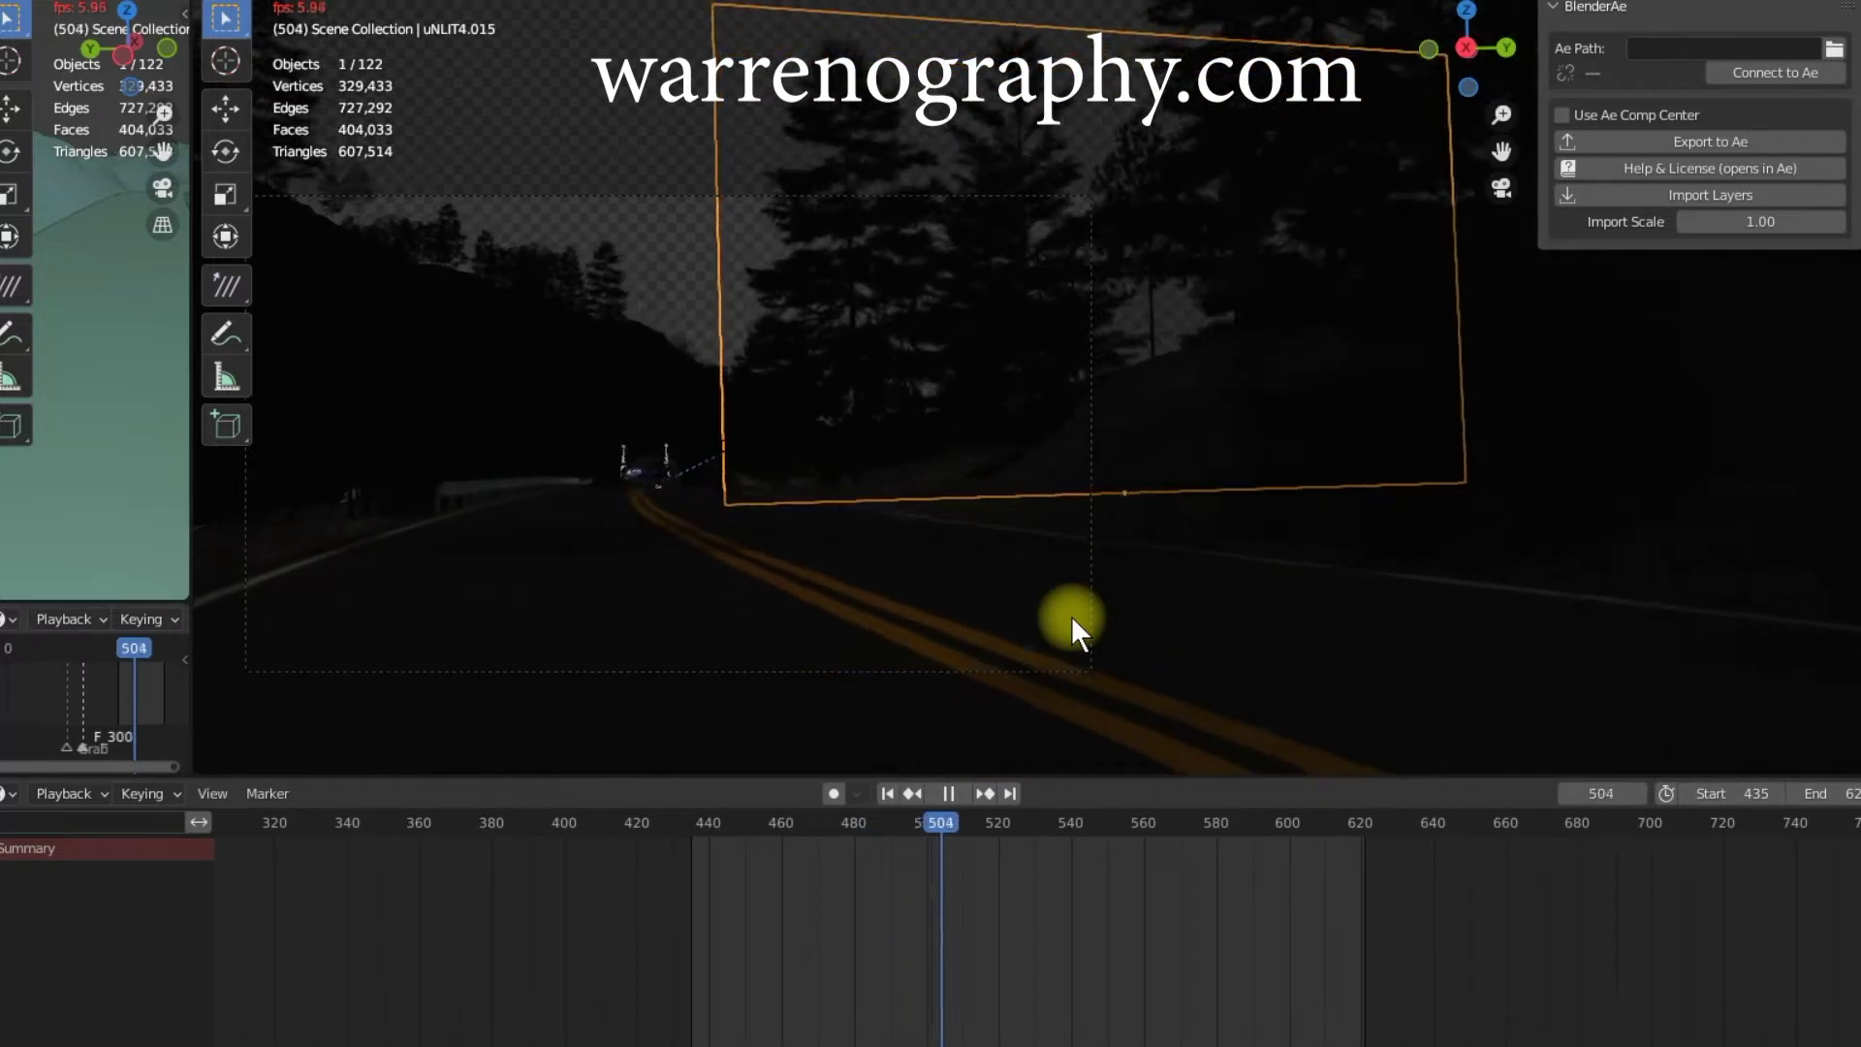
key("F9")
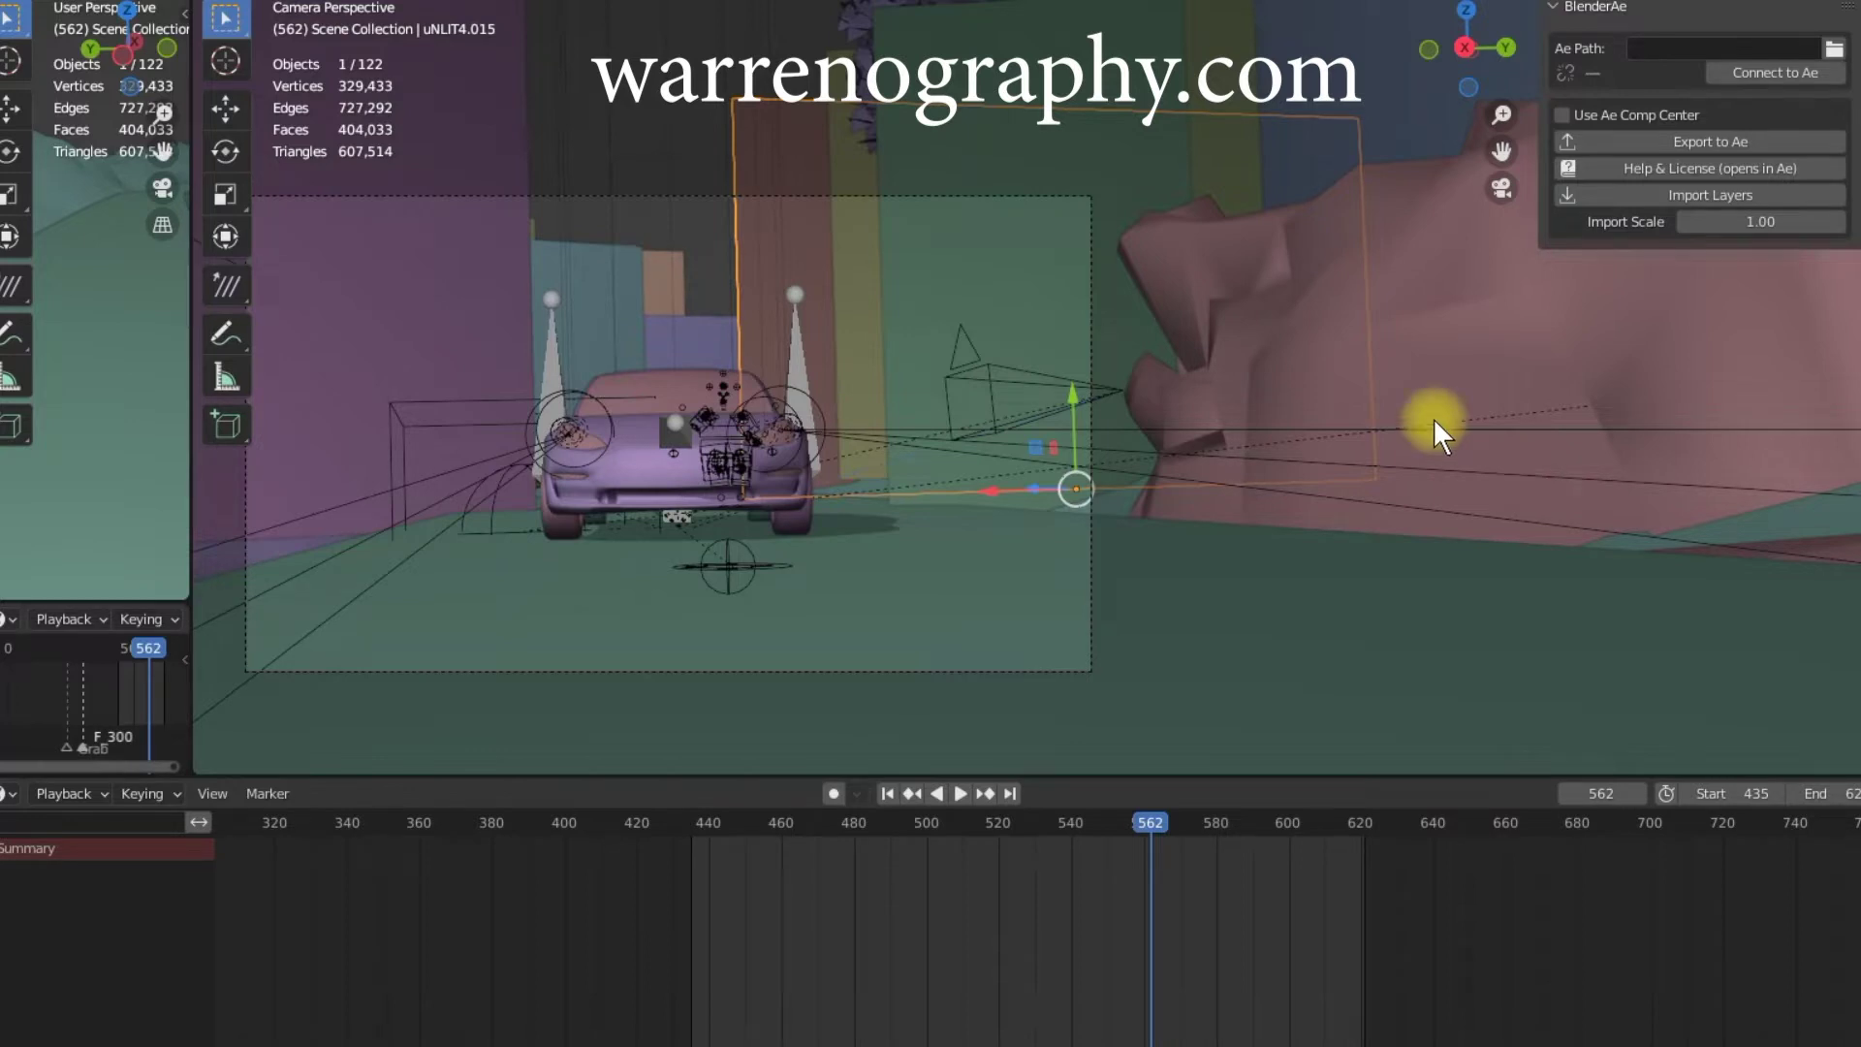
Step: Export Camera.001, Target_Empty.001, Headlight.FR.000 and Headlight.FL.000 to After Effects via BlenderAe
left_click(687, 193)
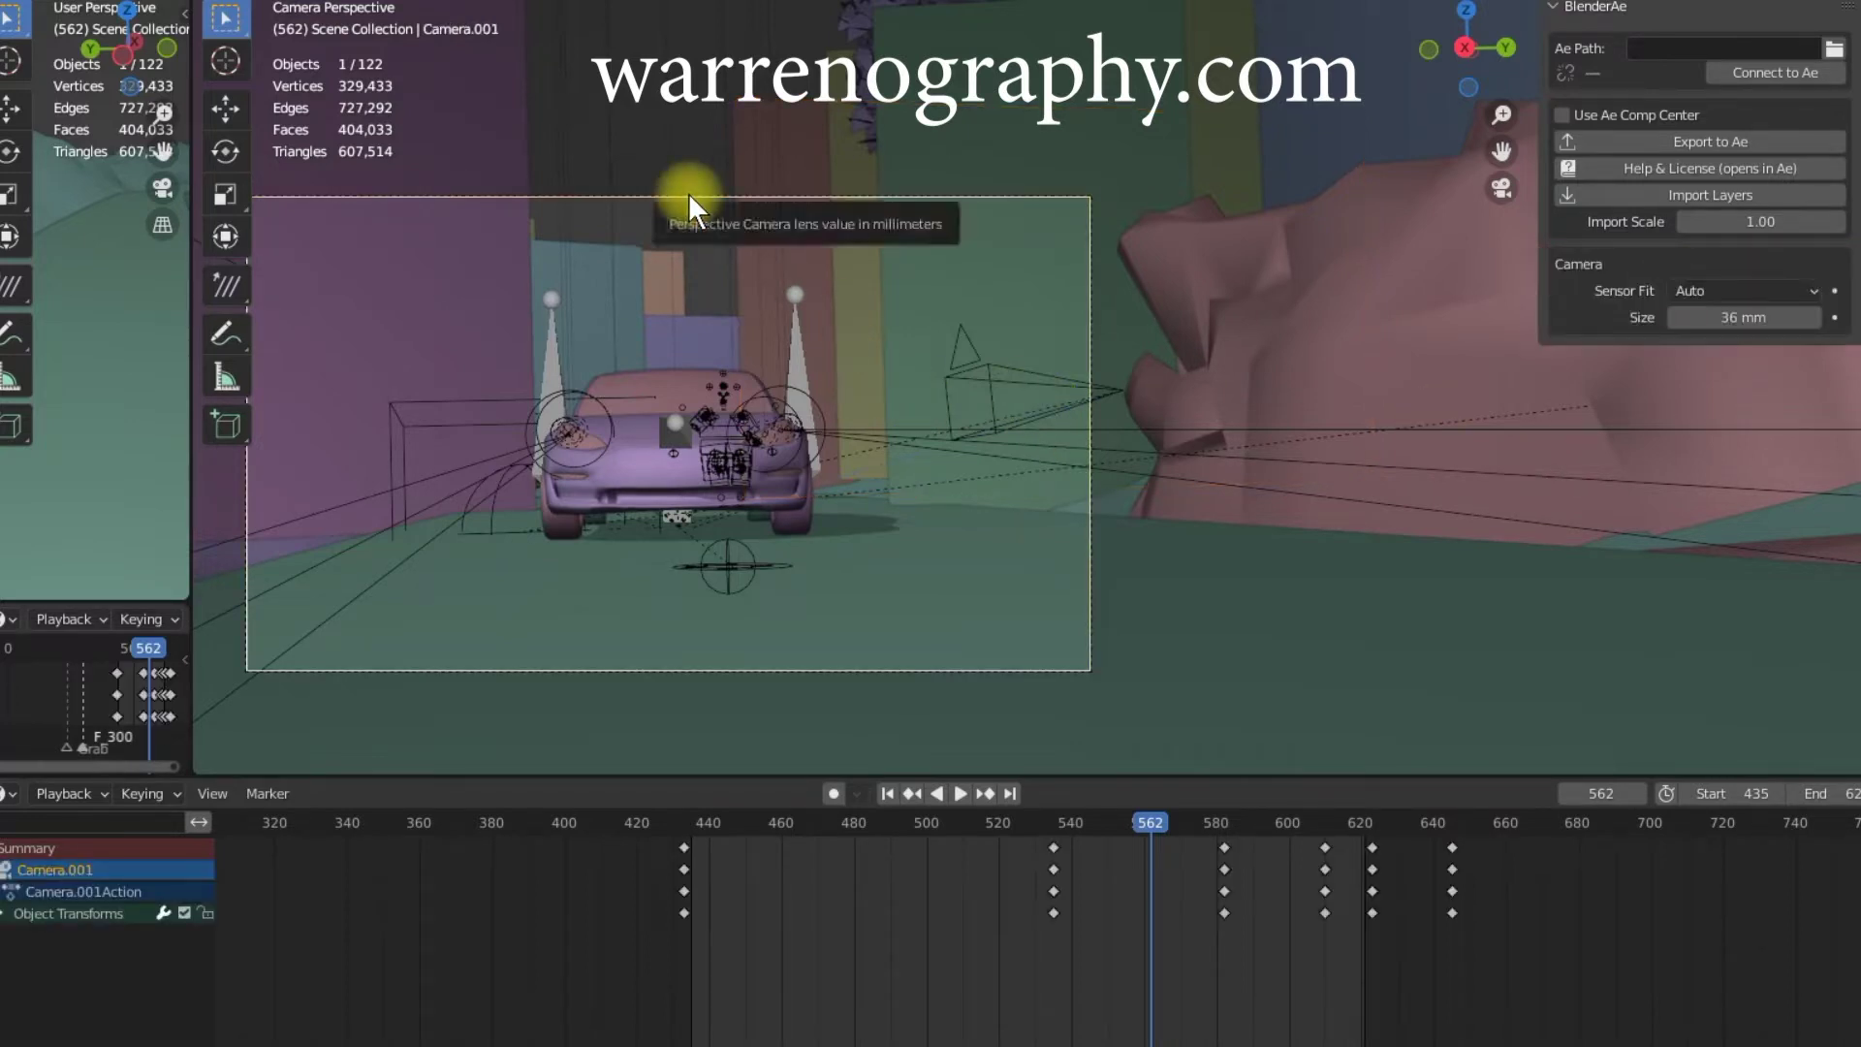
left_click(453, 405, "shift")
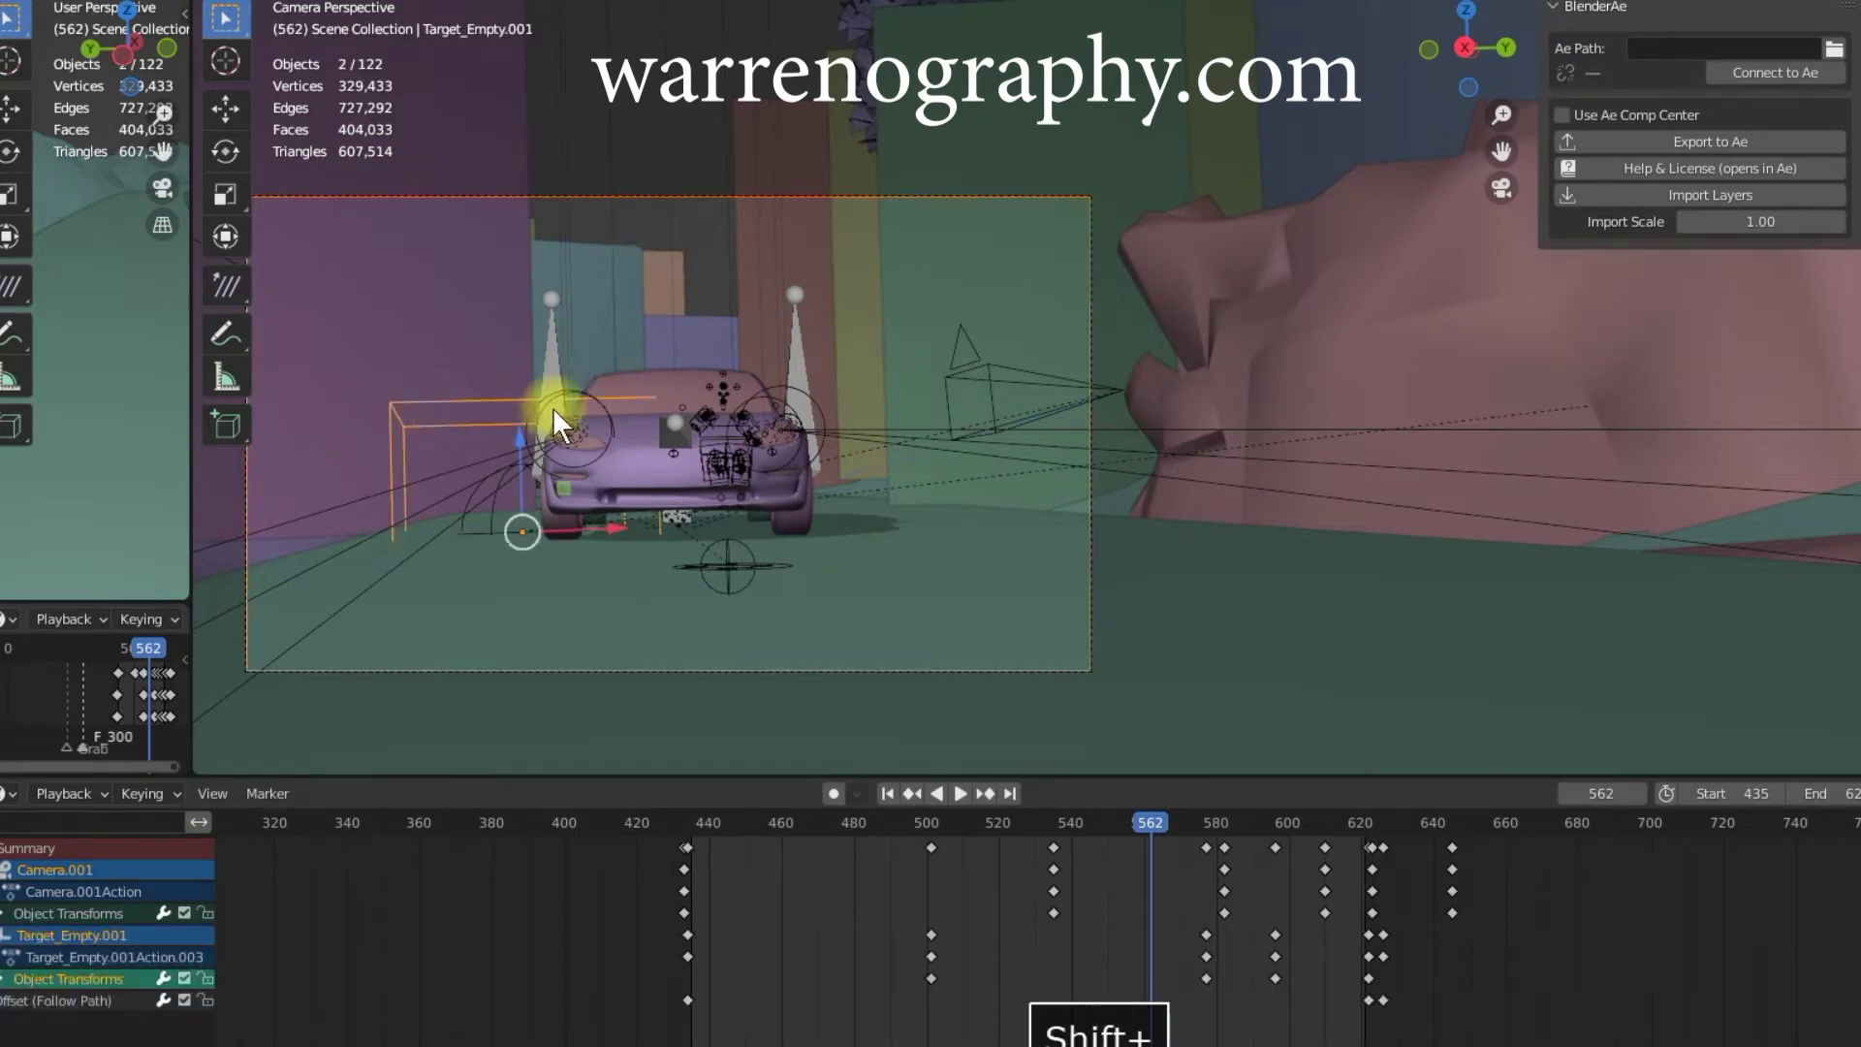
left_click(443, 524, "shift")
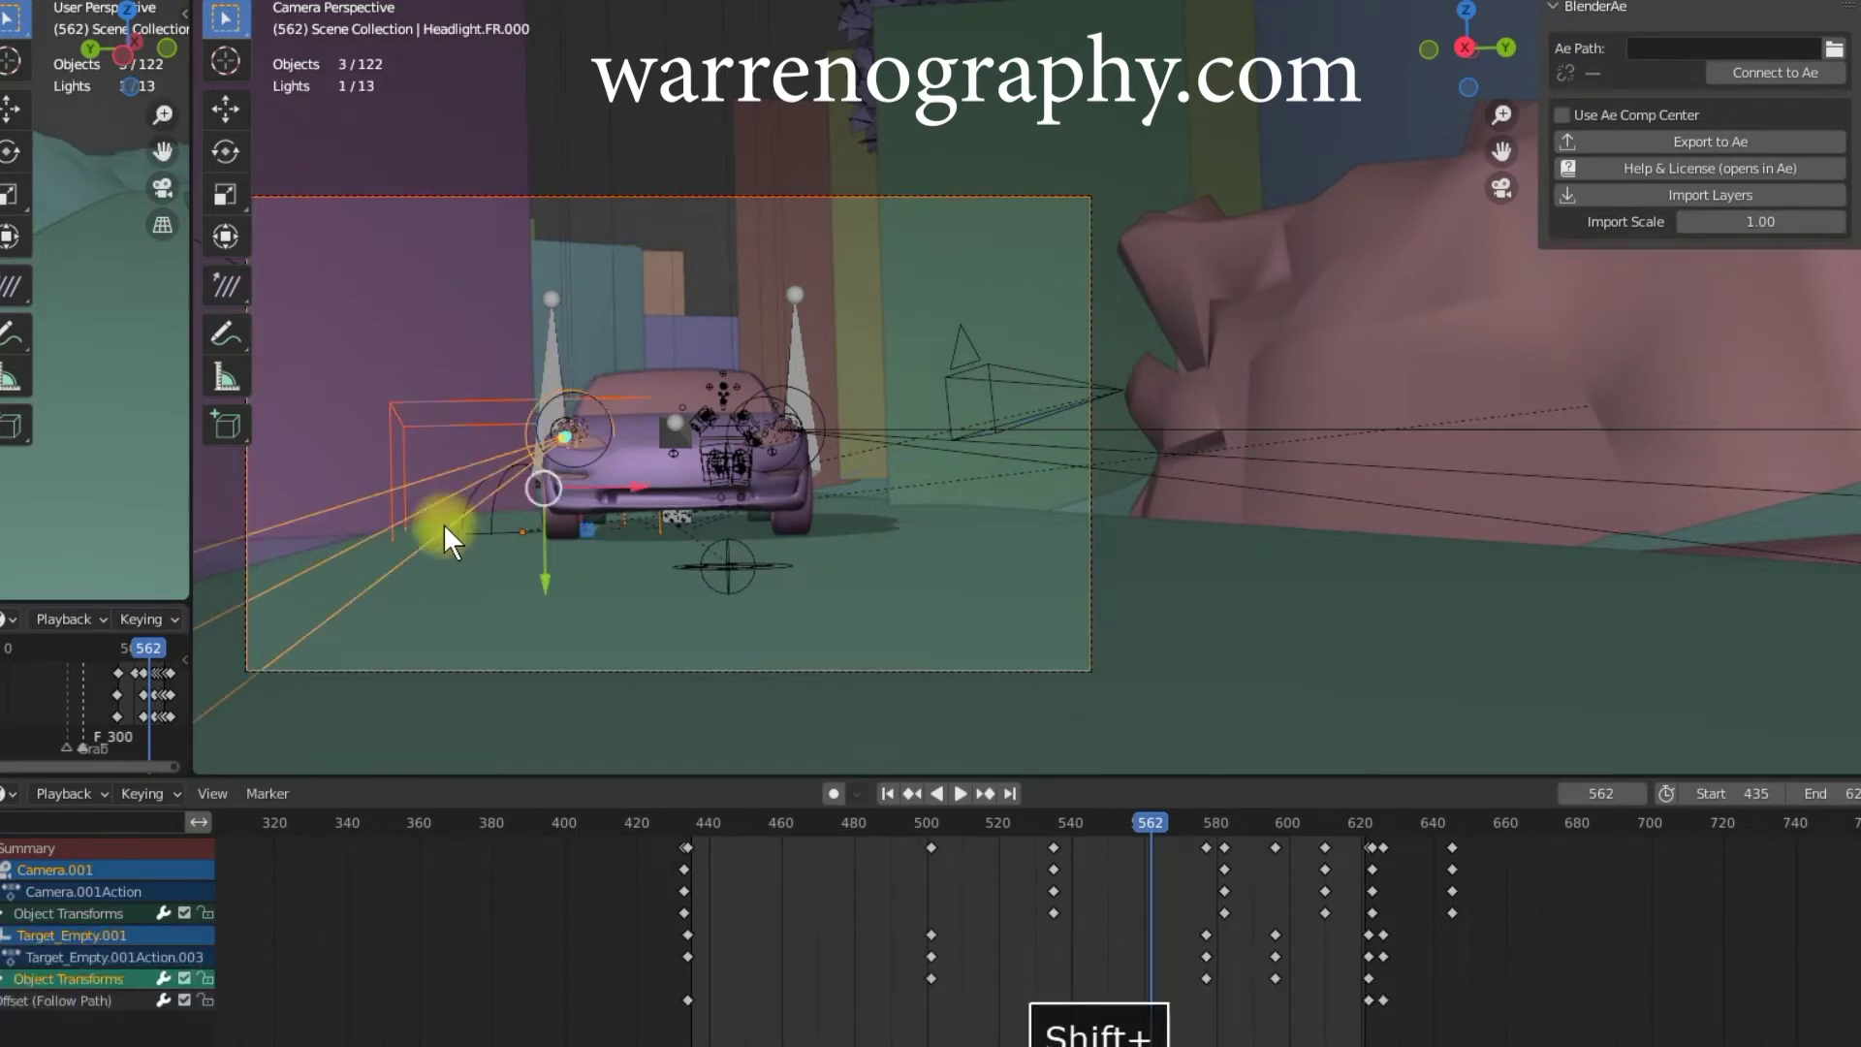
left_click(962, 449, "shift")
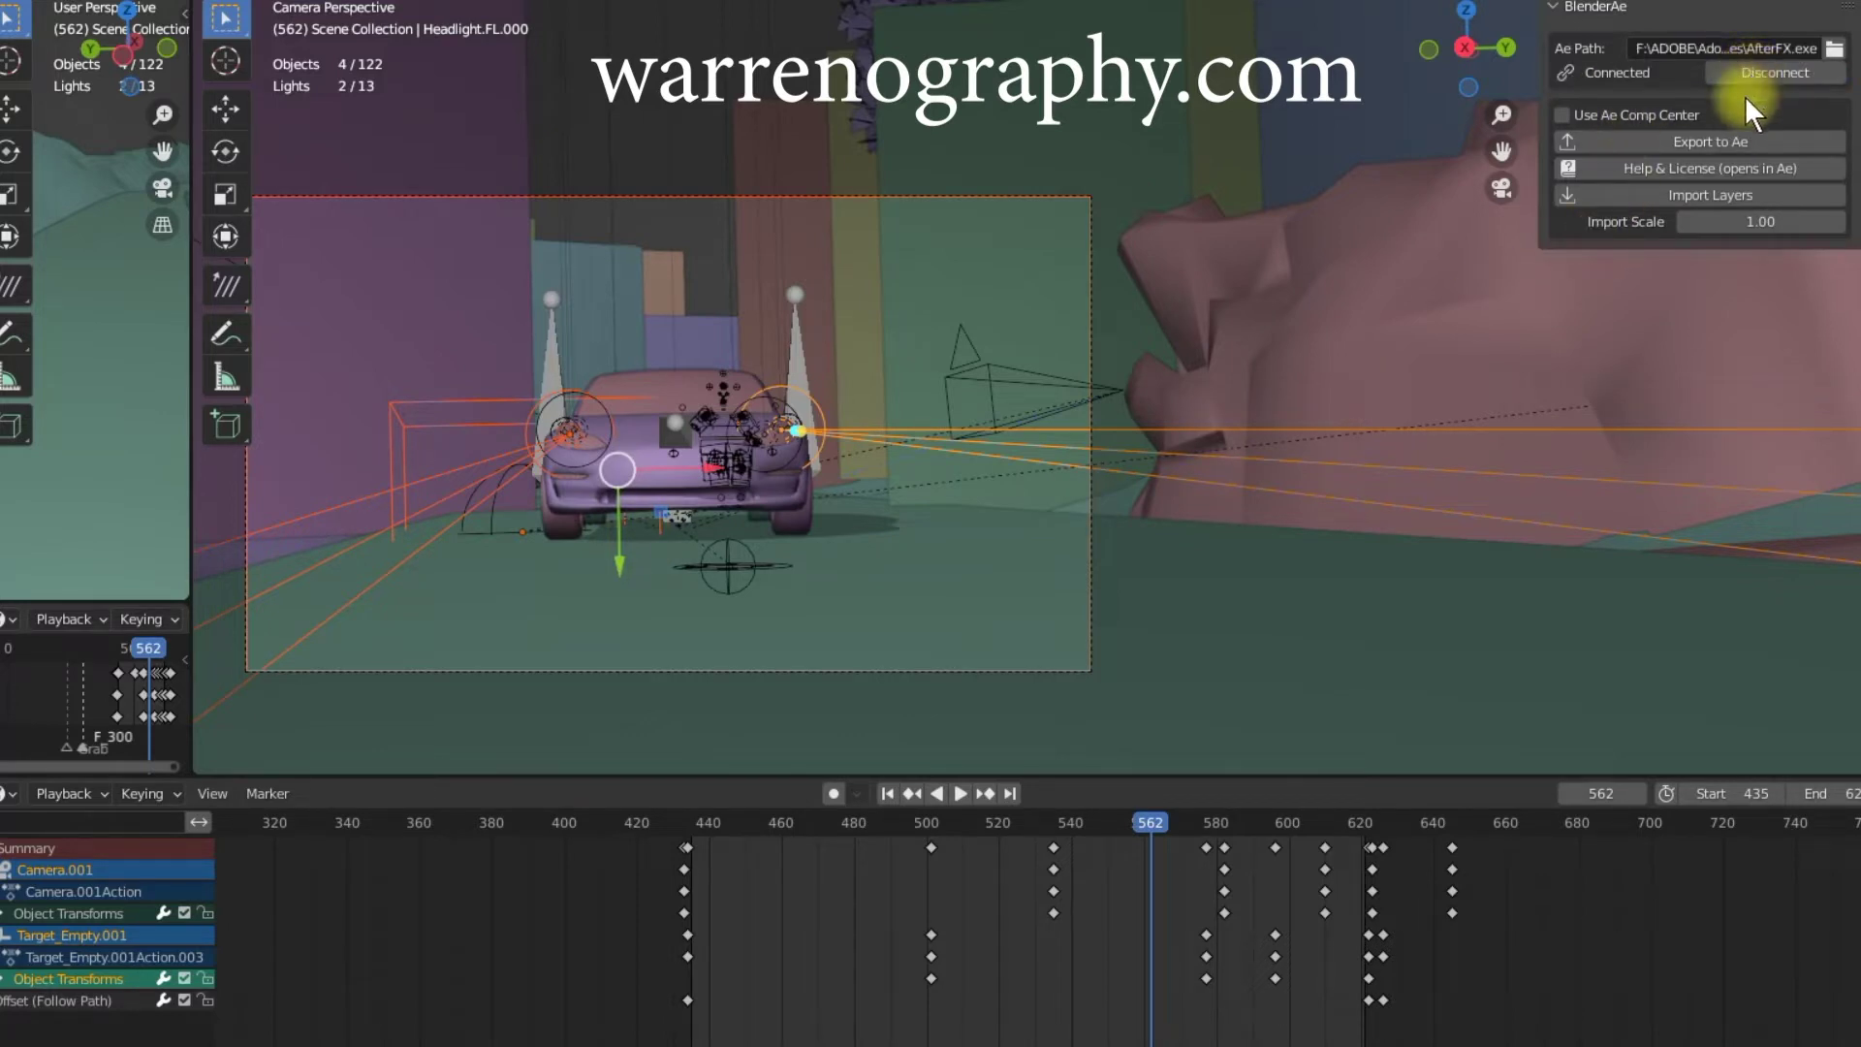
left_click(1729, 141)
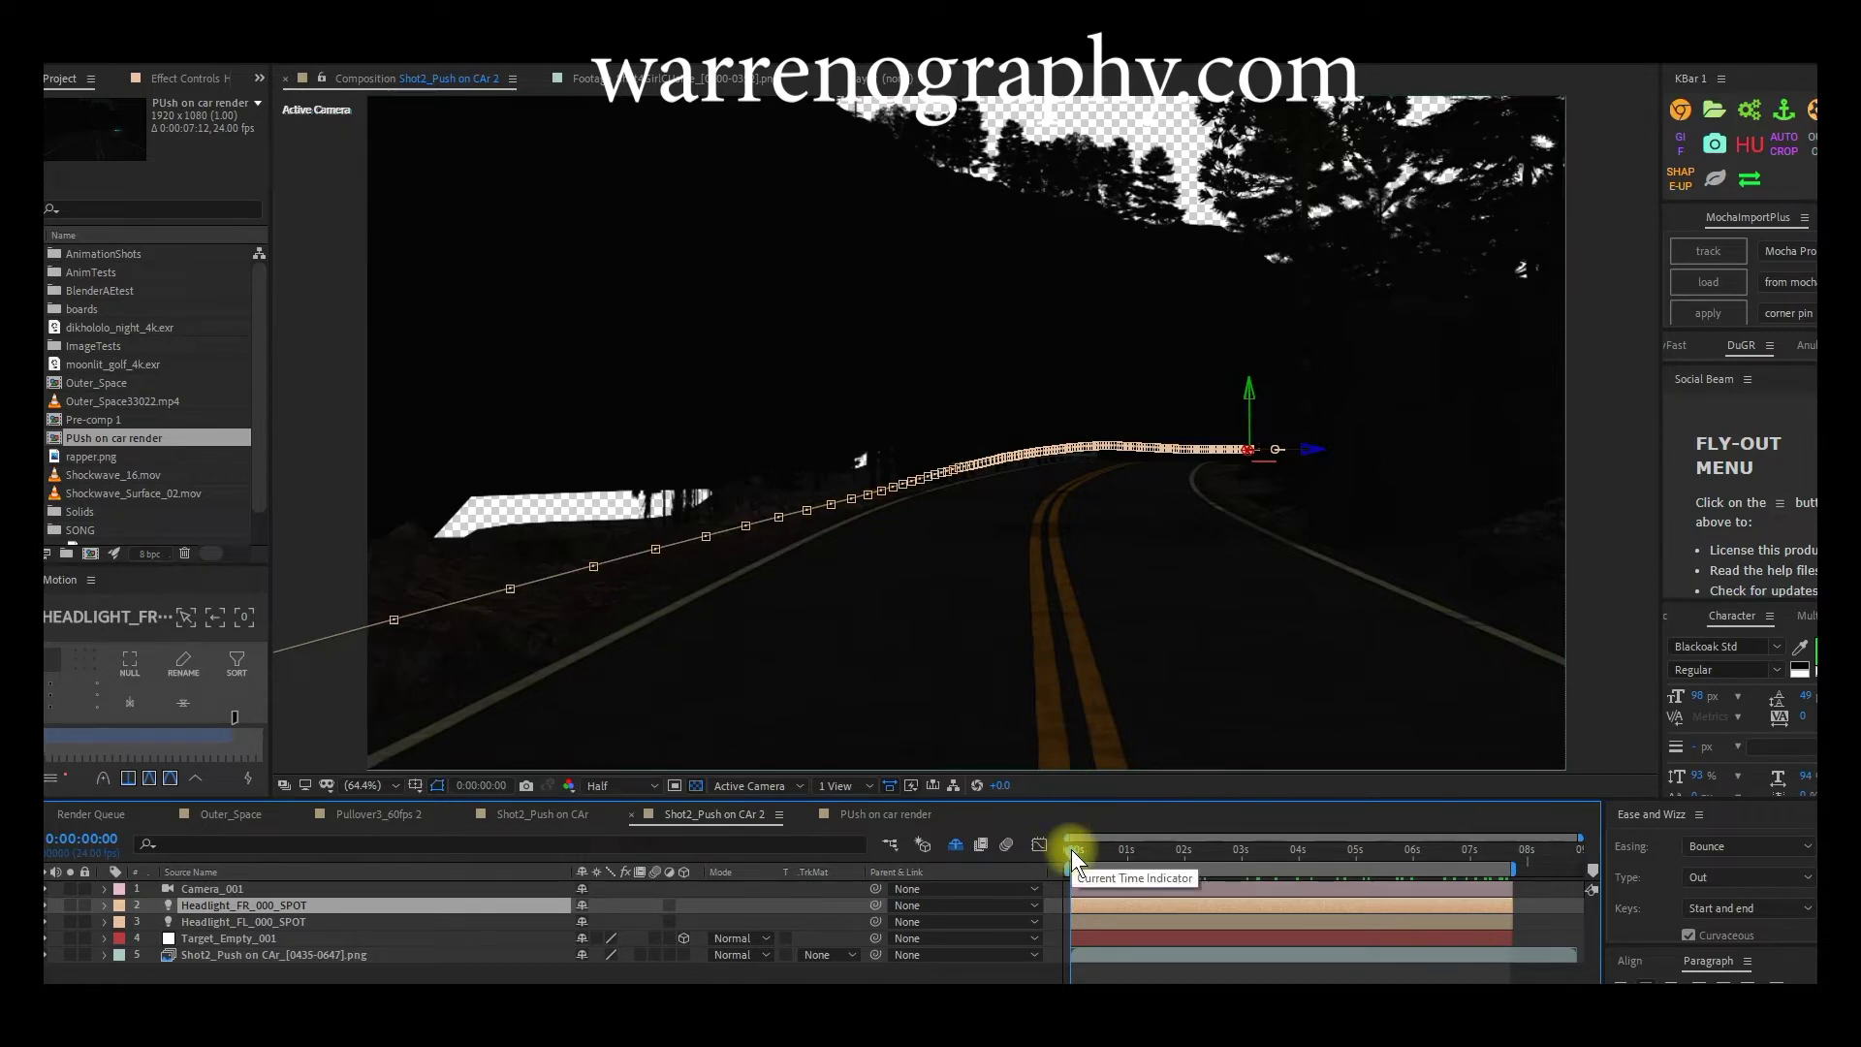
left_click_drag(1076, 857, 1091, 927)
left_click(1090, 927)
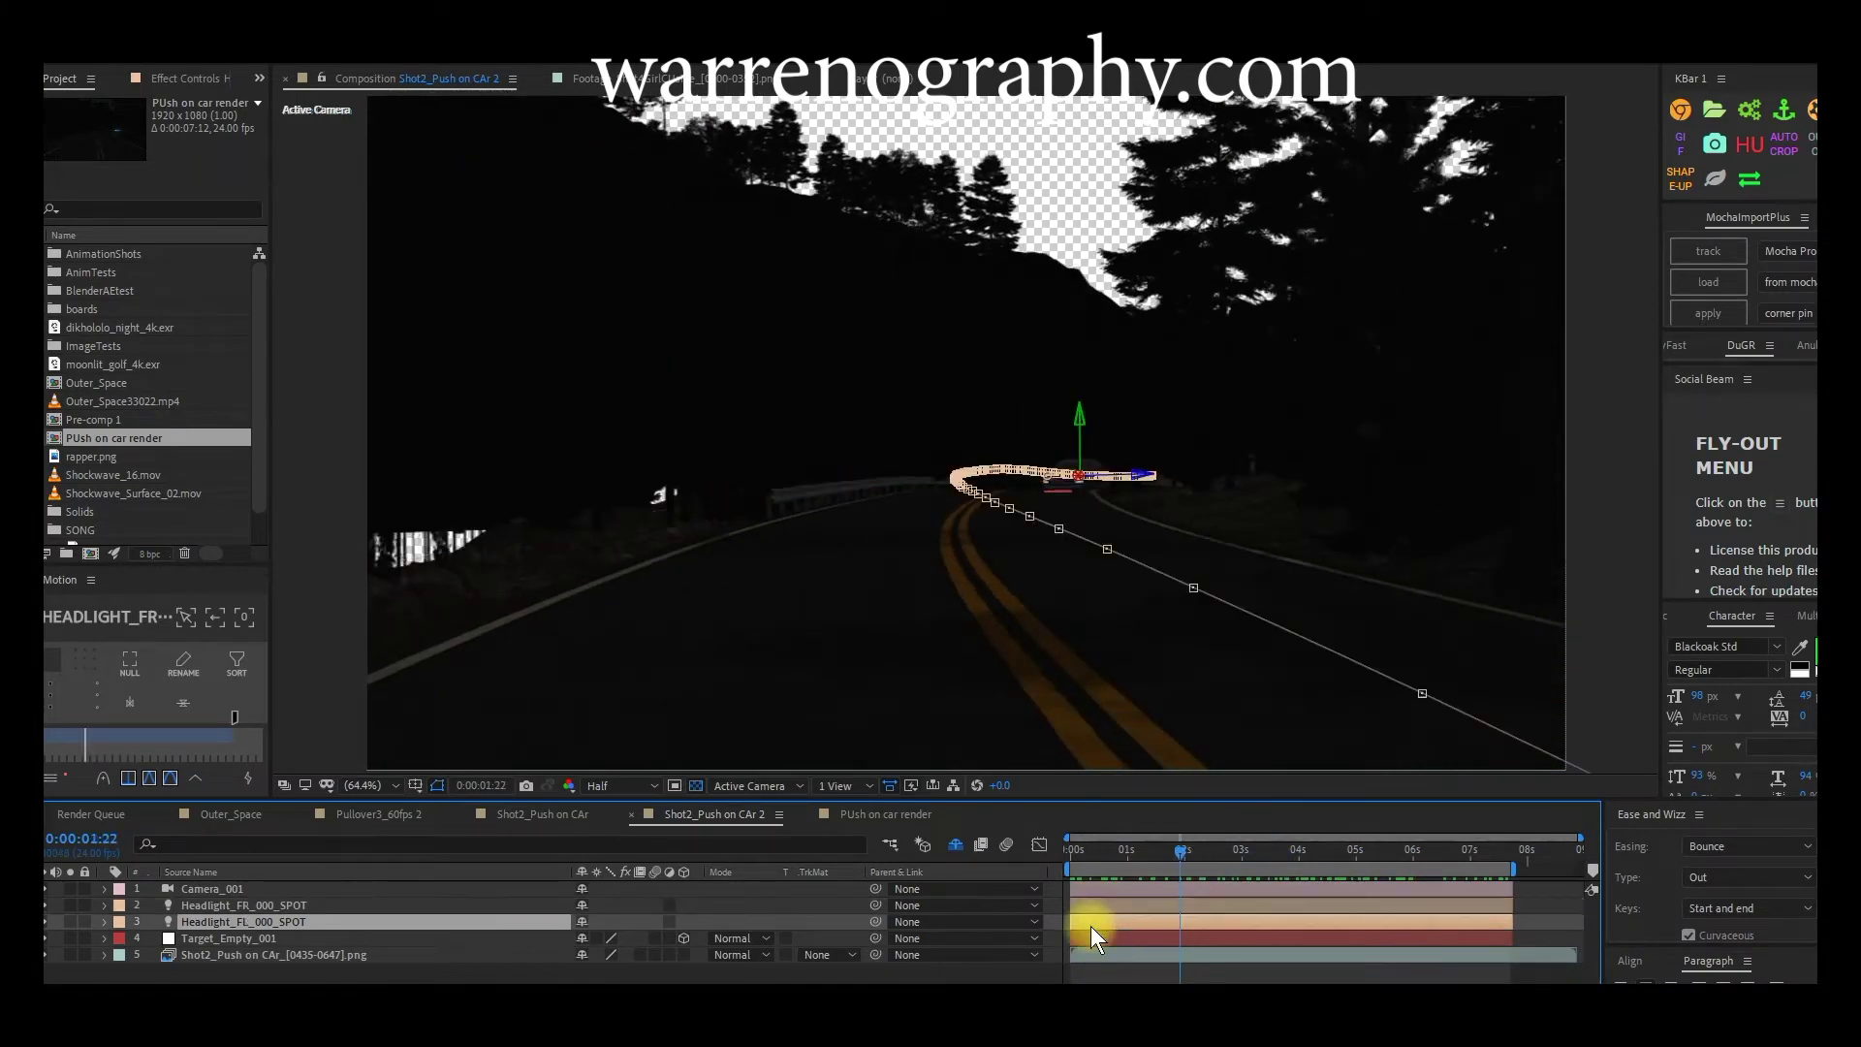
left_click(1089, 882)
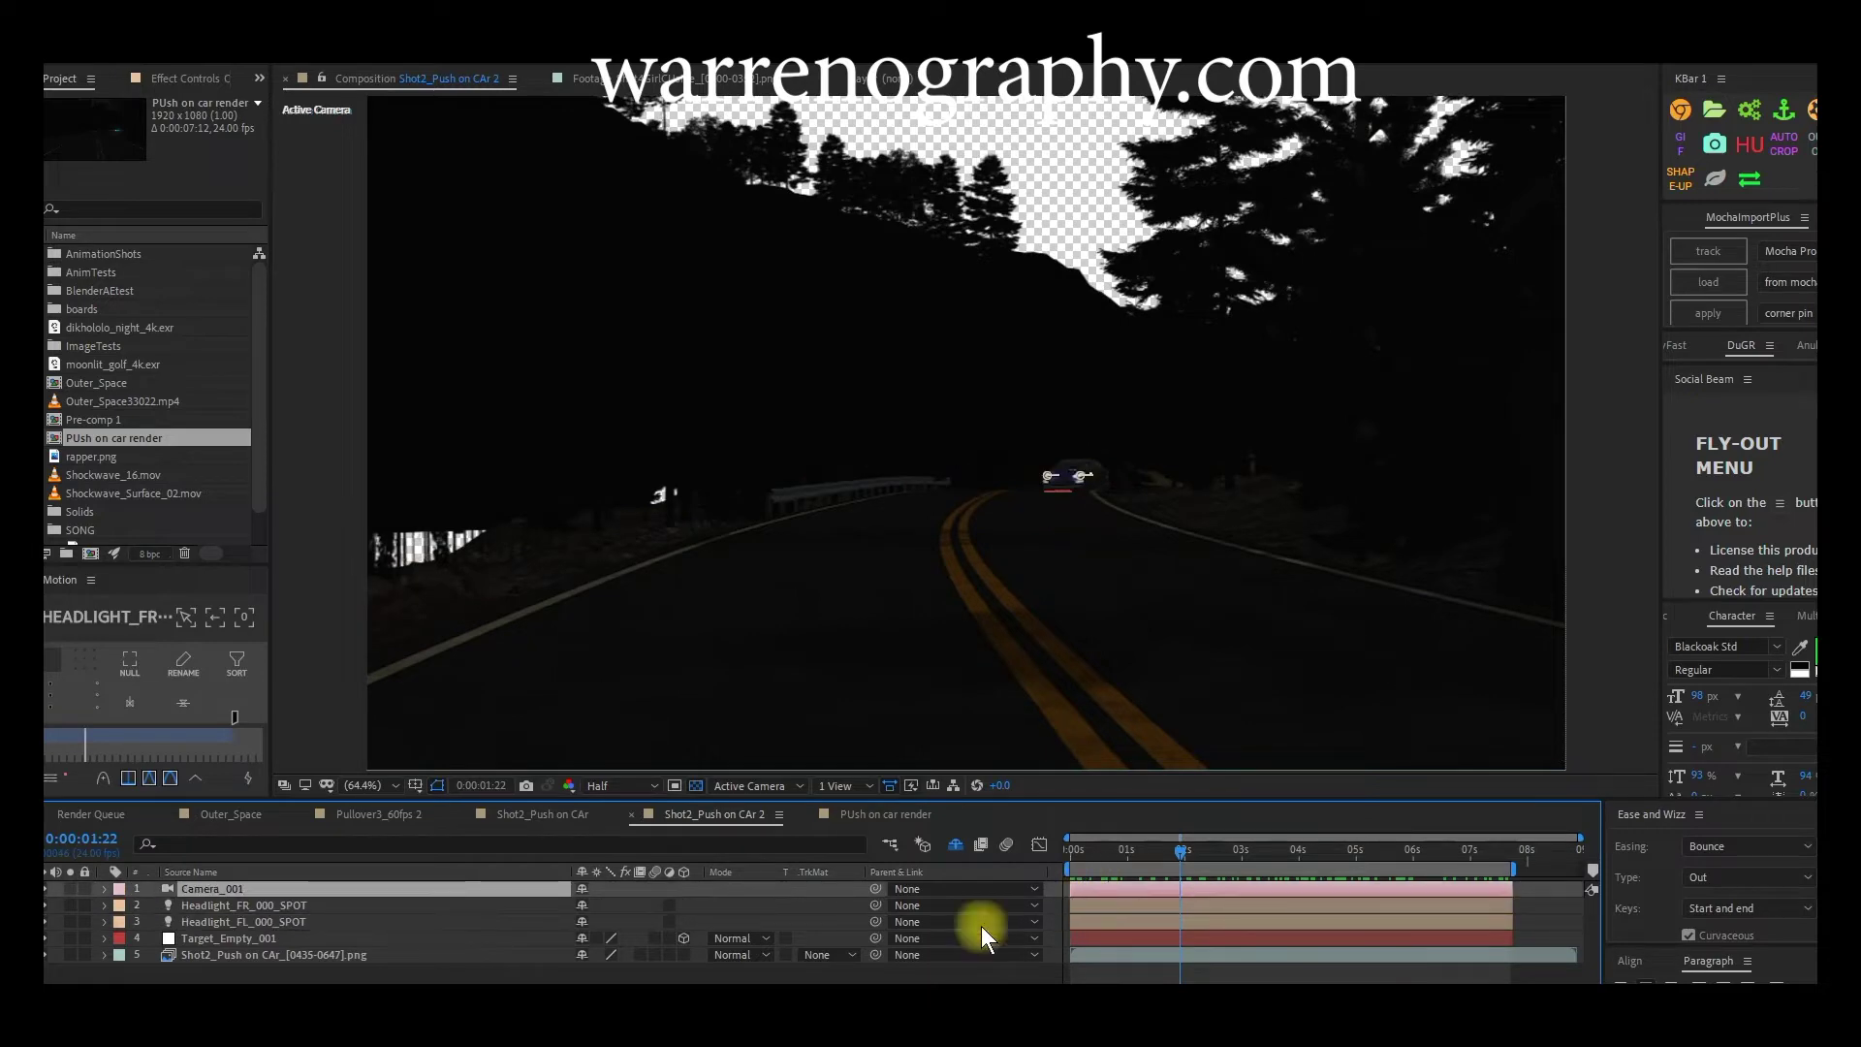
left_click(273, 938)
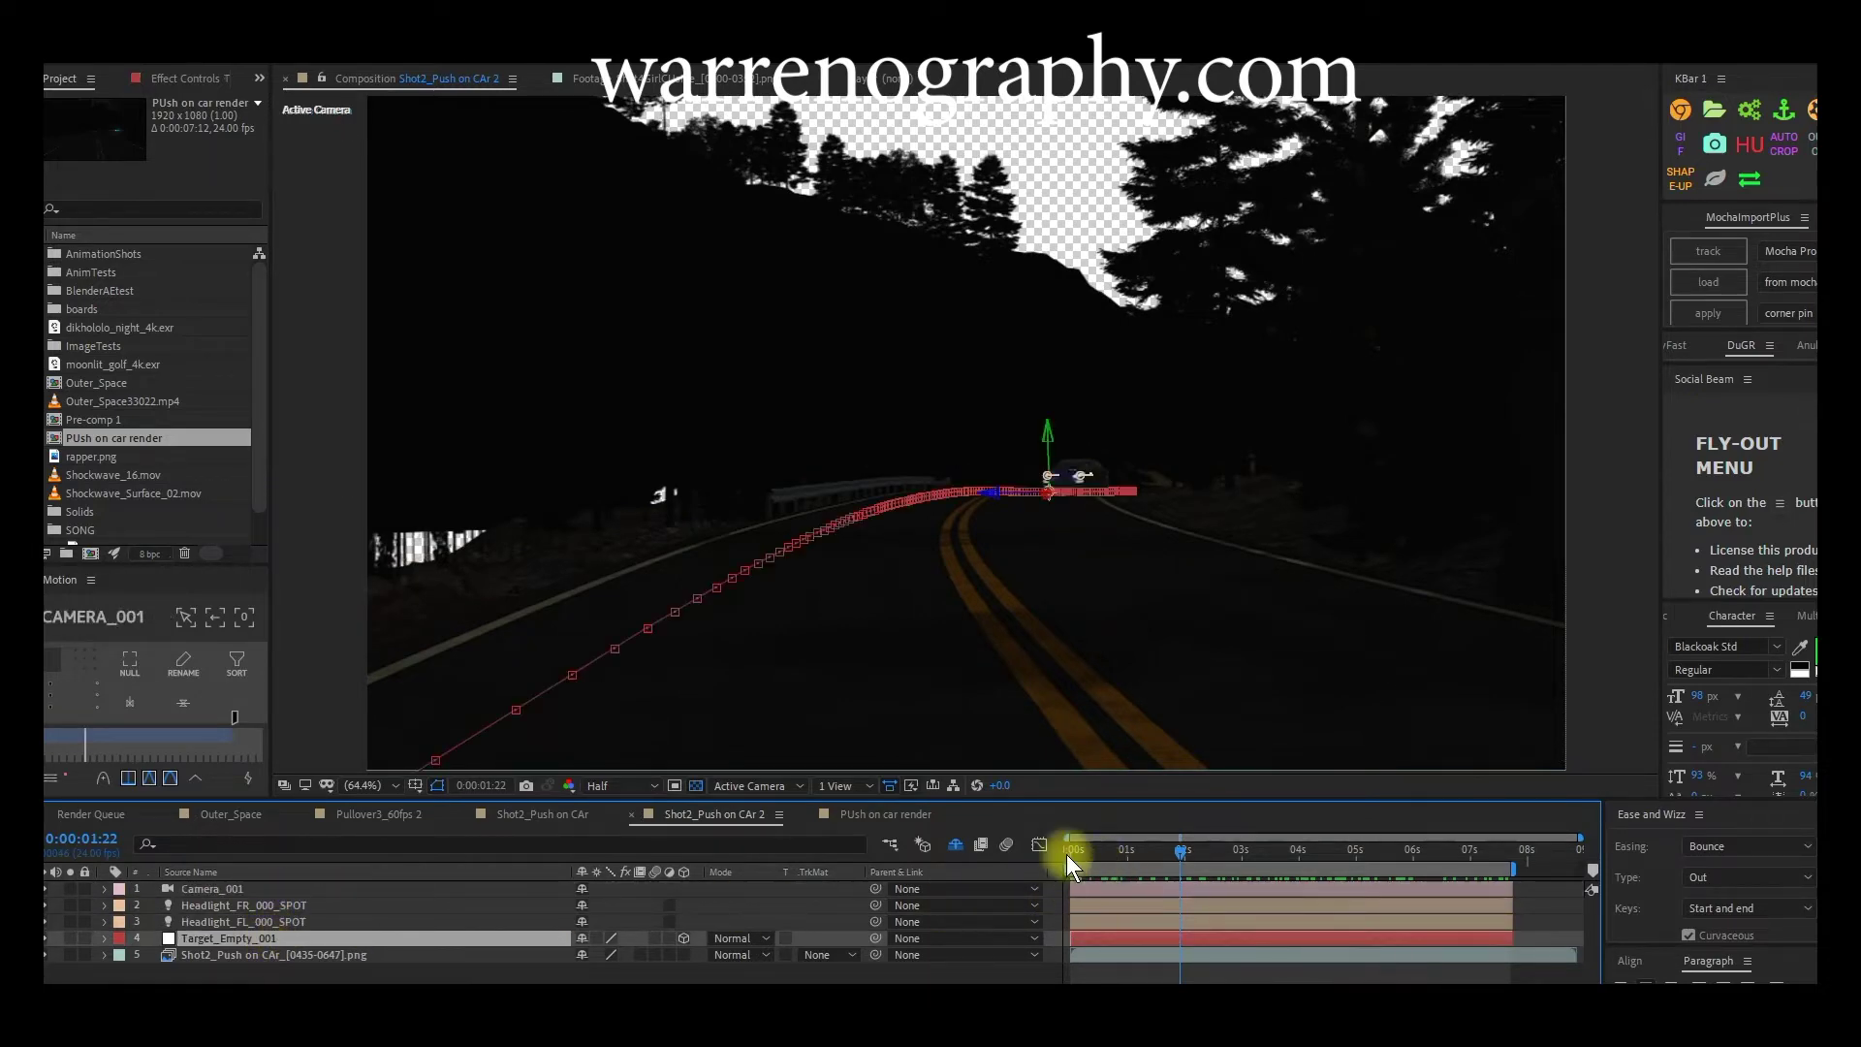
left_click_drag(1066, 854, 1275, 916)
Step: Create a comp-sized solid above Camera_001 and extend it across the whole shot
left_click(231, 895)
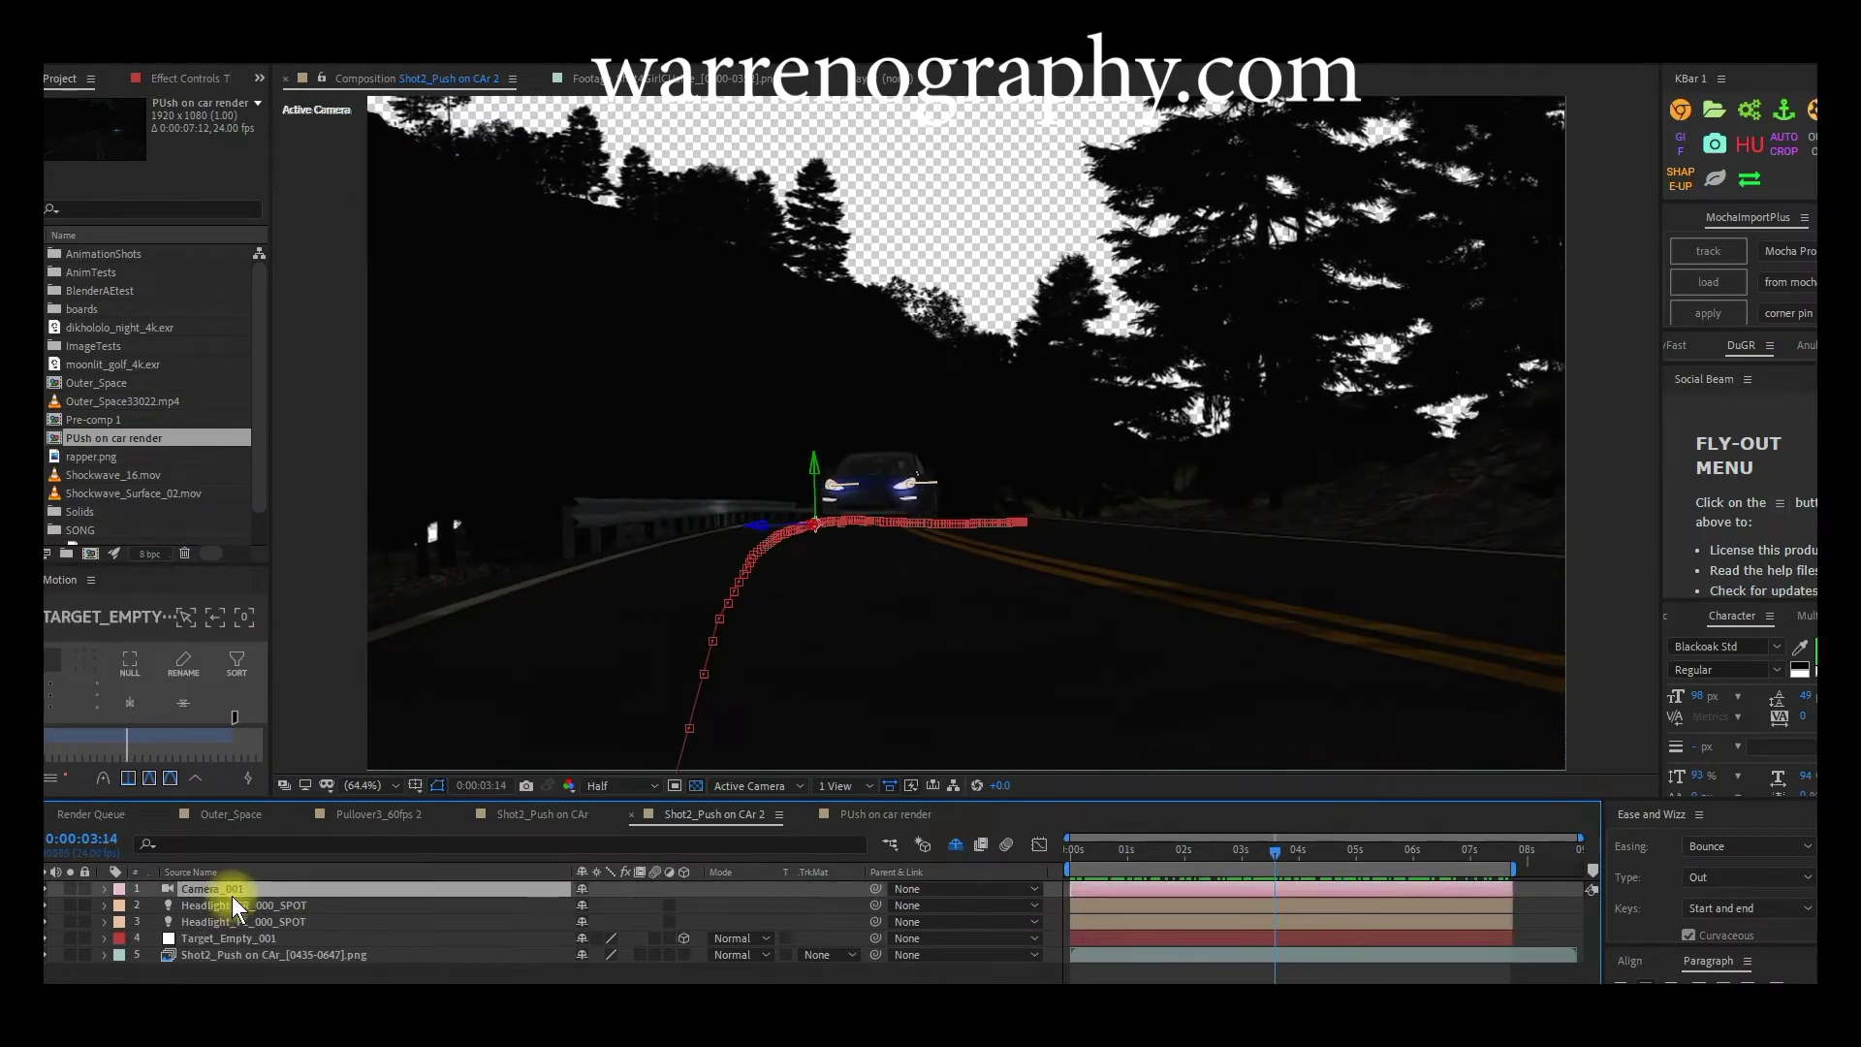
key("ctrl+y")
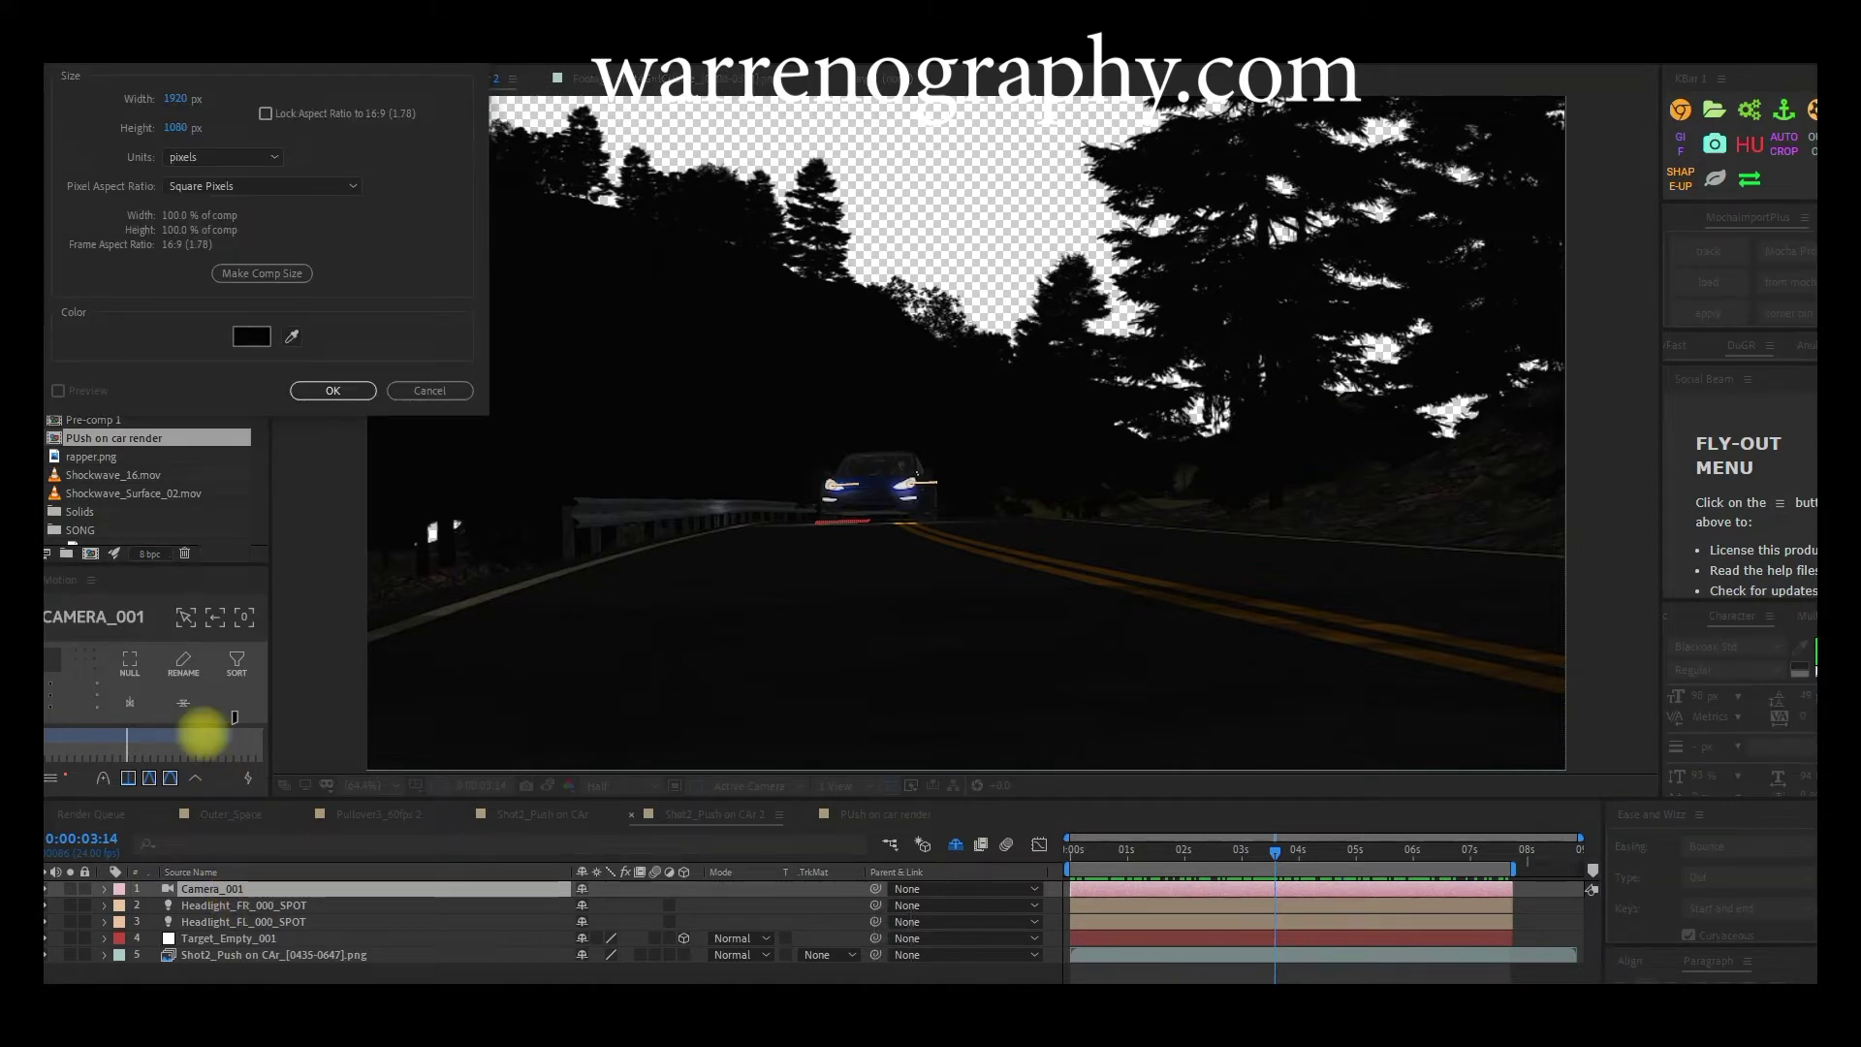
key("Return")
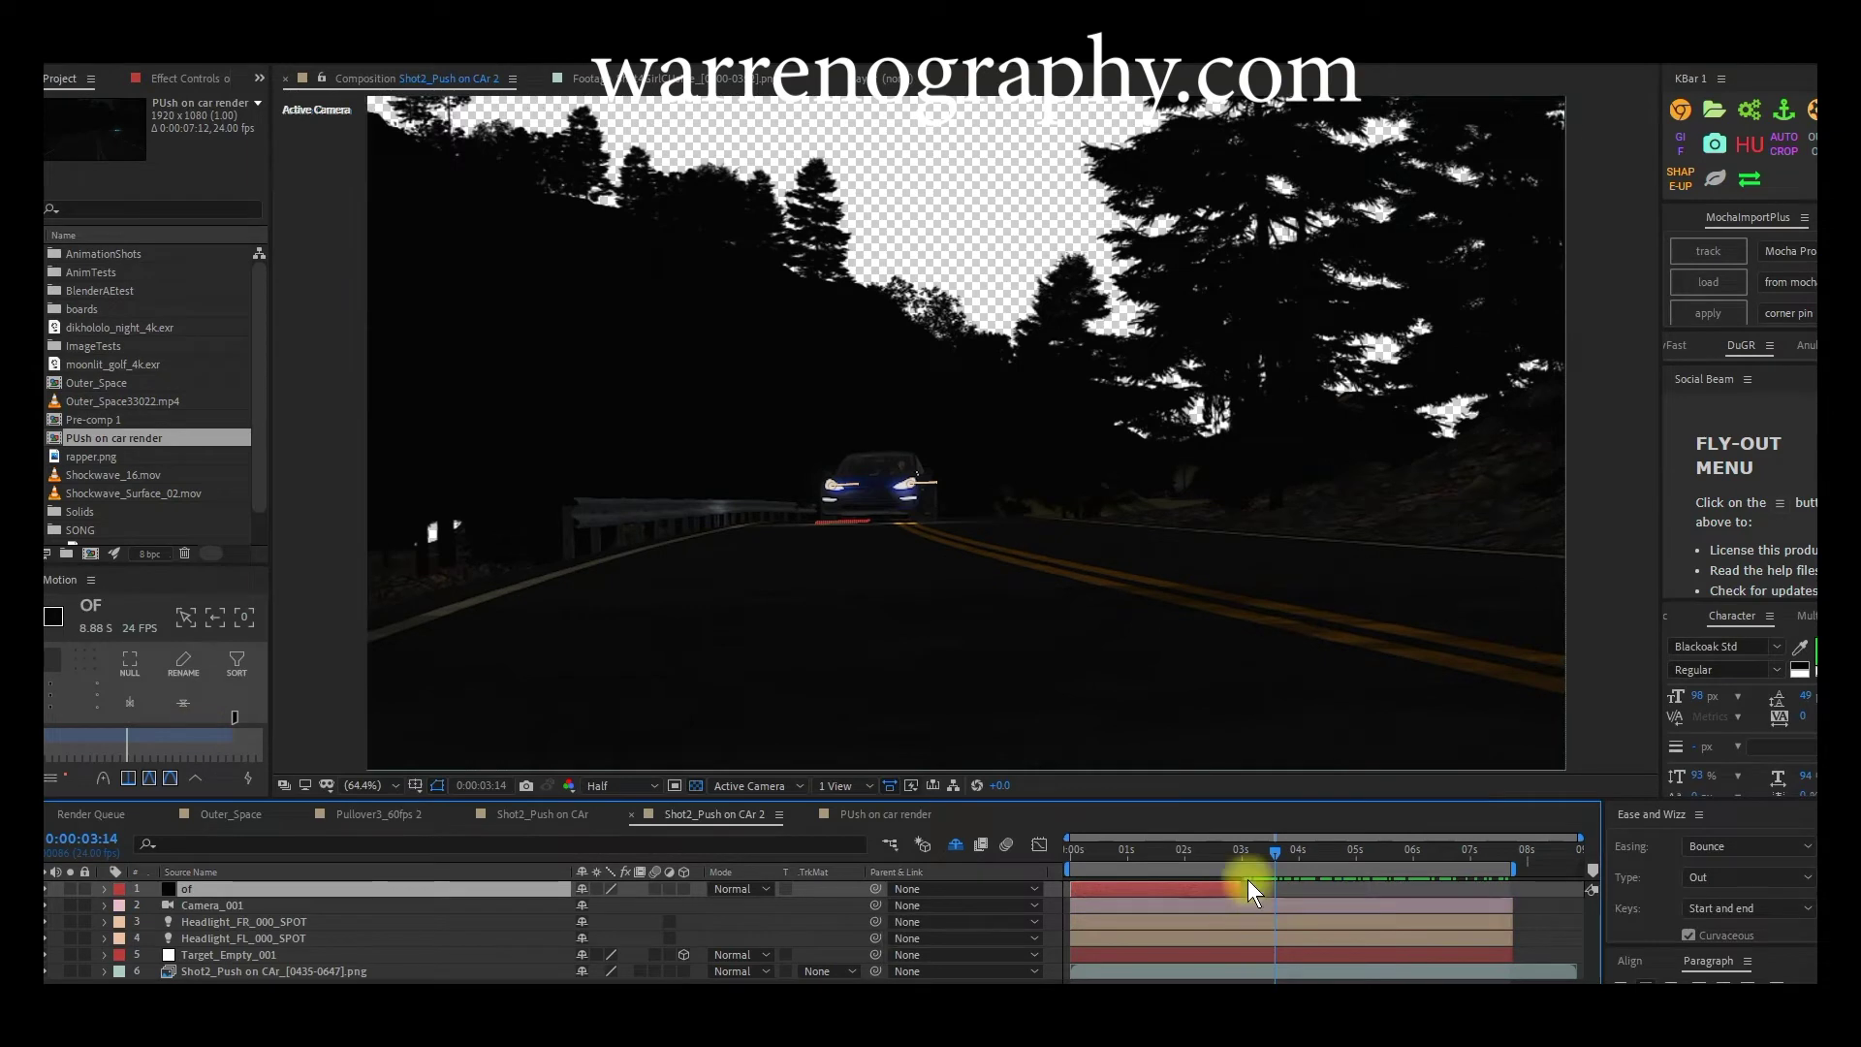
left_click_drag(1249, 889, 1509, 886)
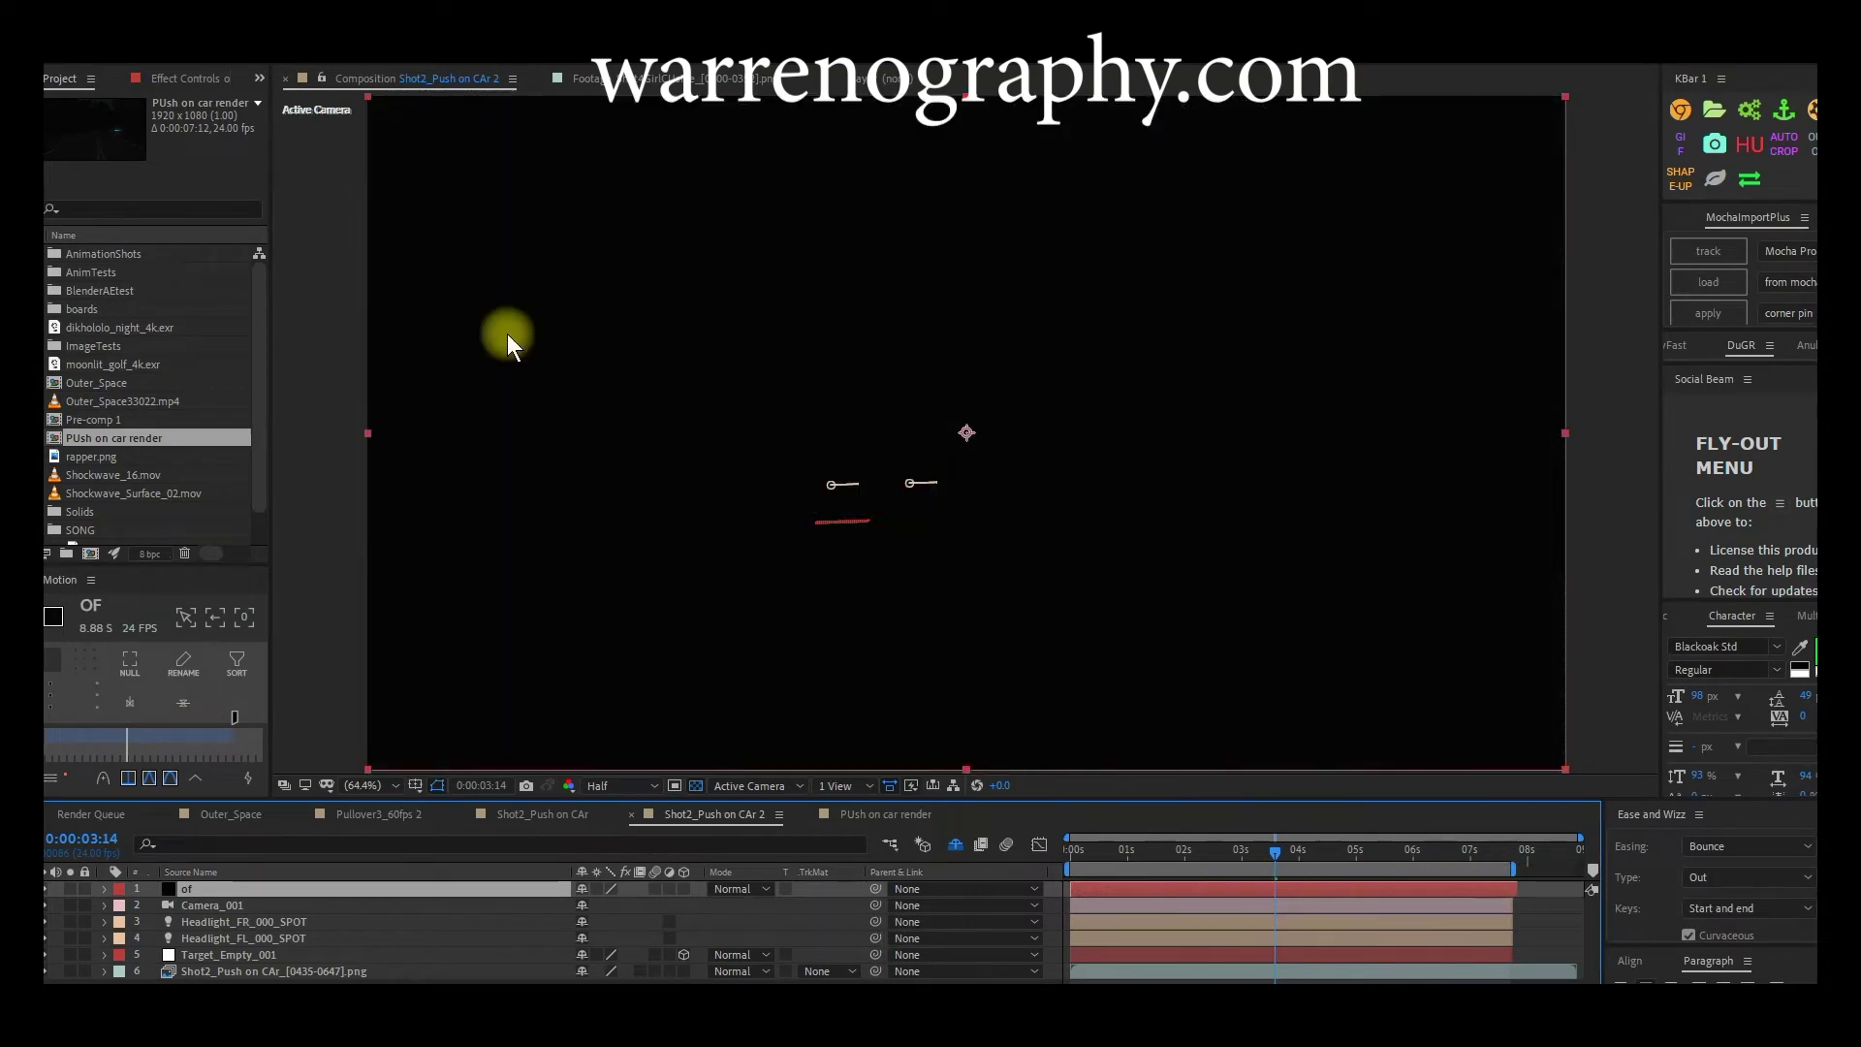
Step: Apply Optical Flares to the solid with Render Mode set to On Transparent
key("ctrl+alt+shift+e")
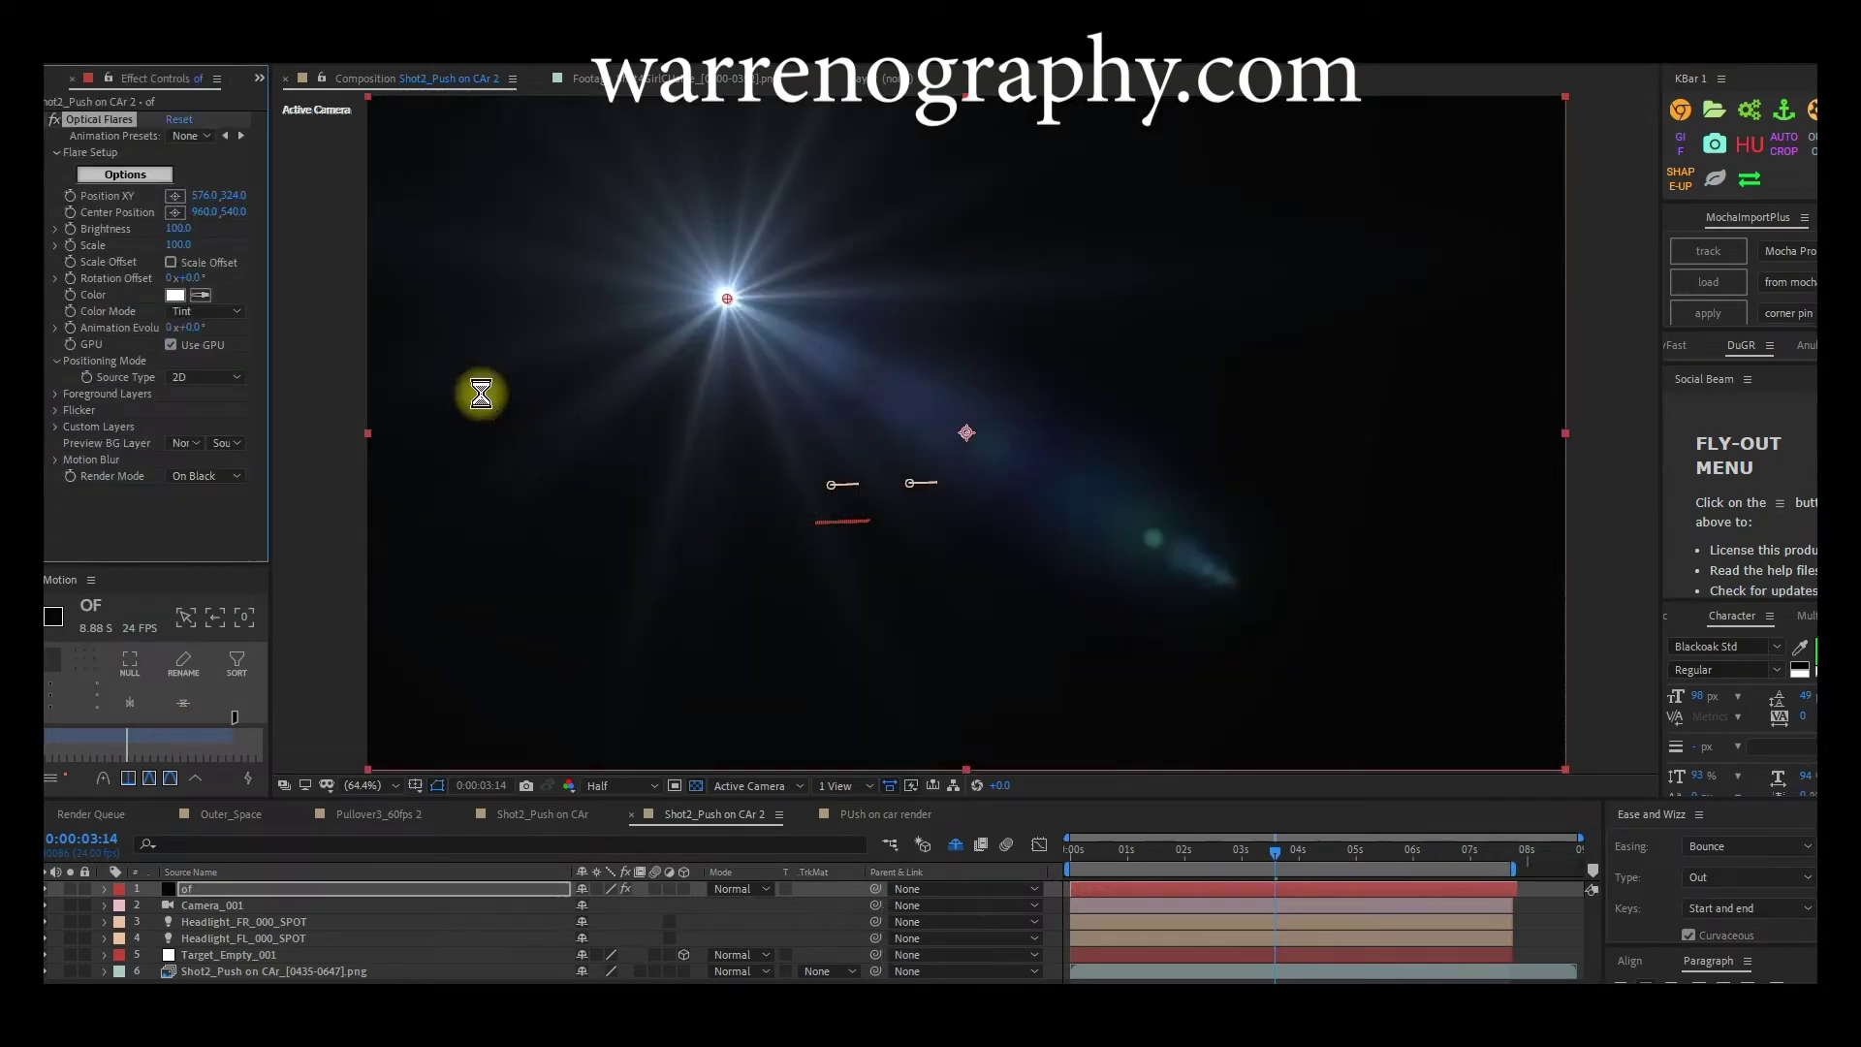
left_click(211, 476)
left_click(226, 516)
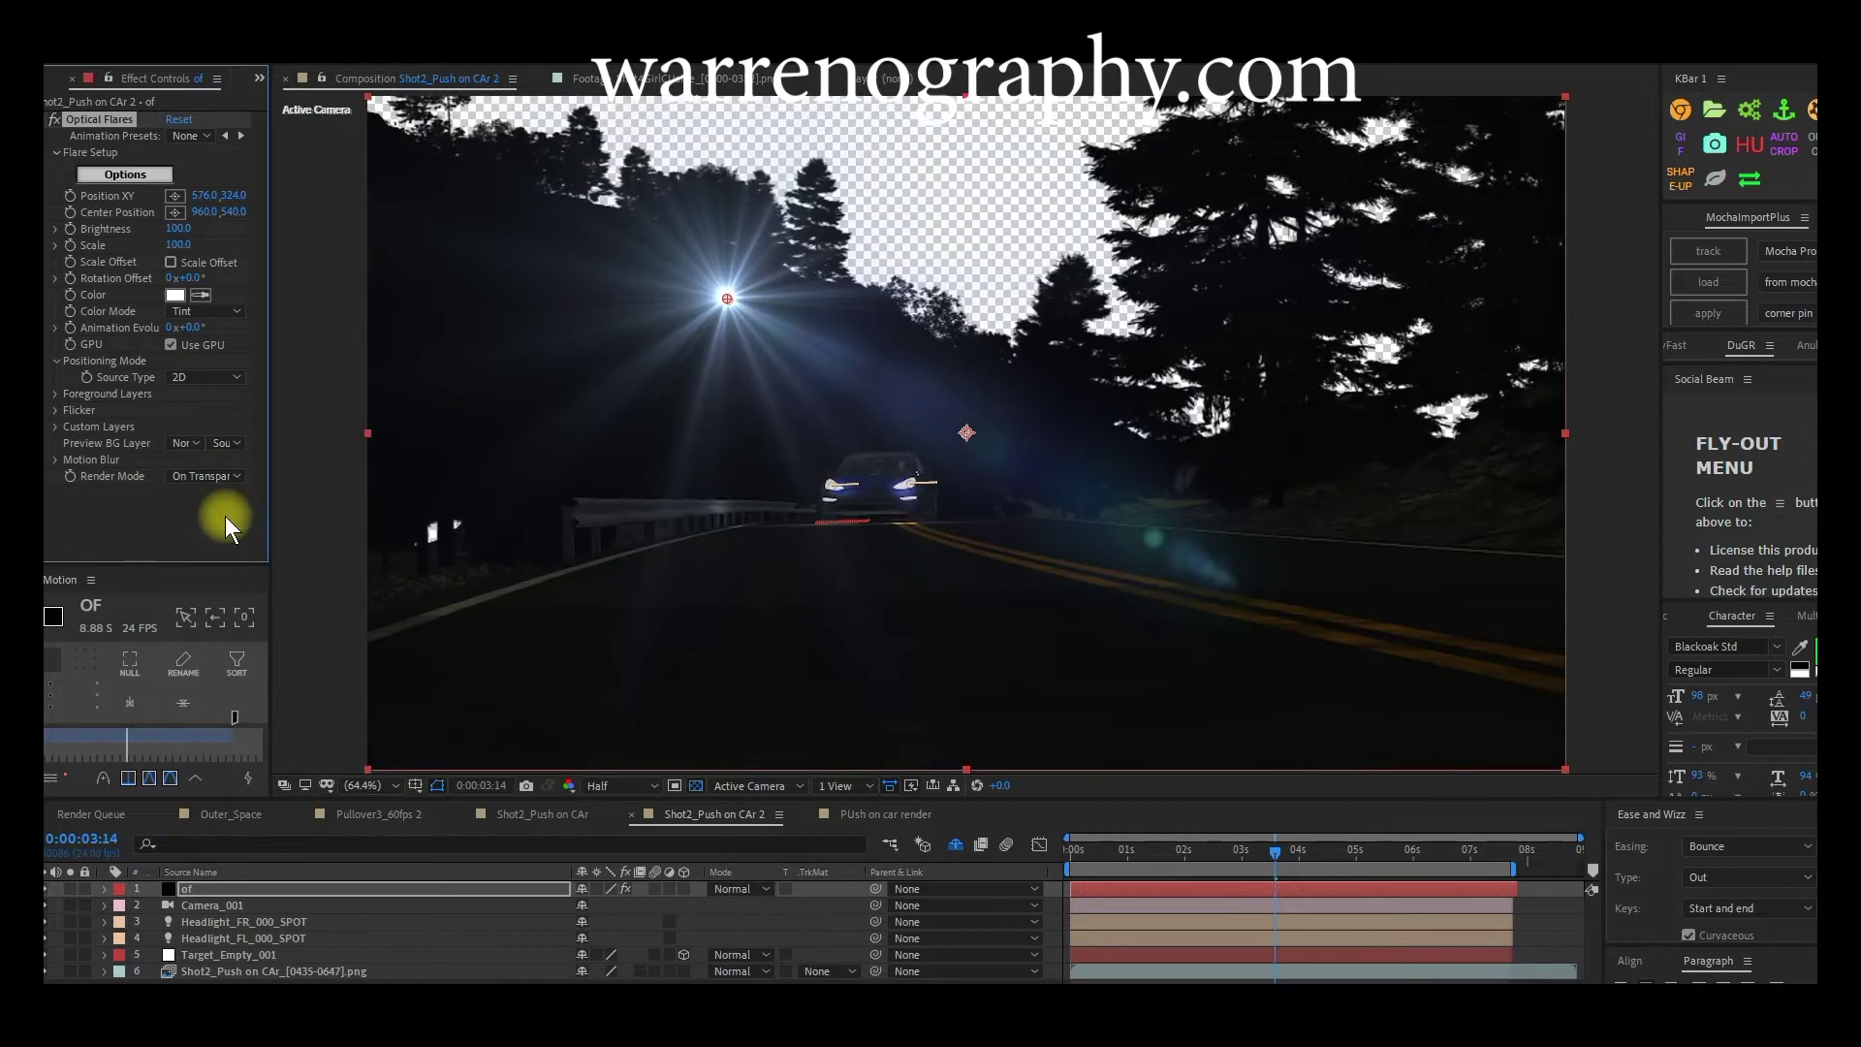
left_click(287, 924)
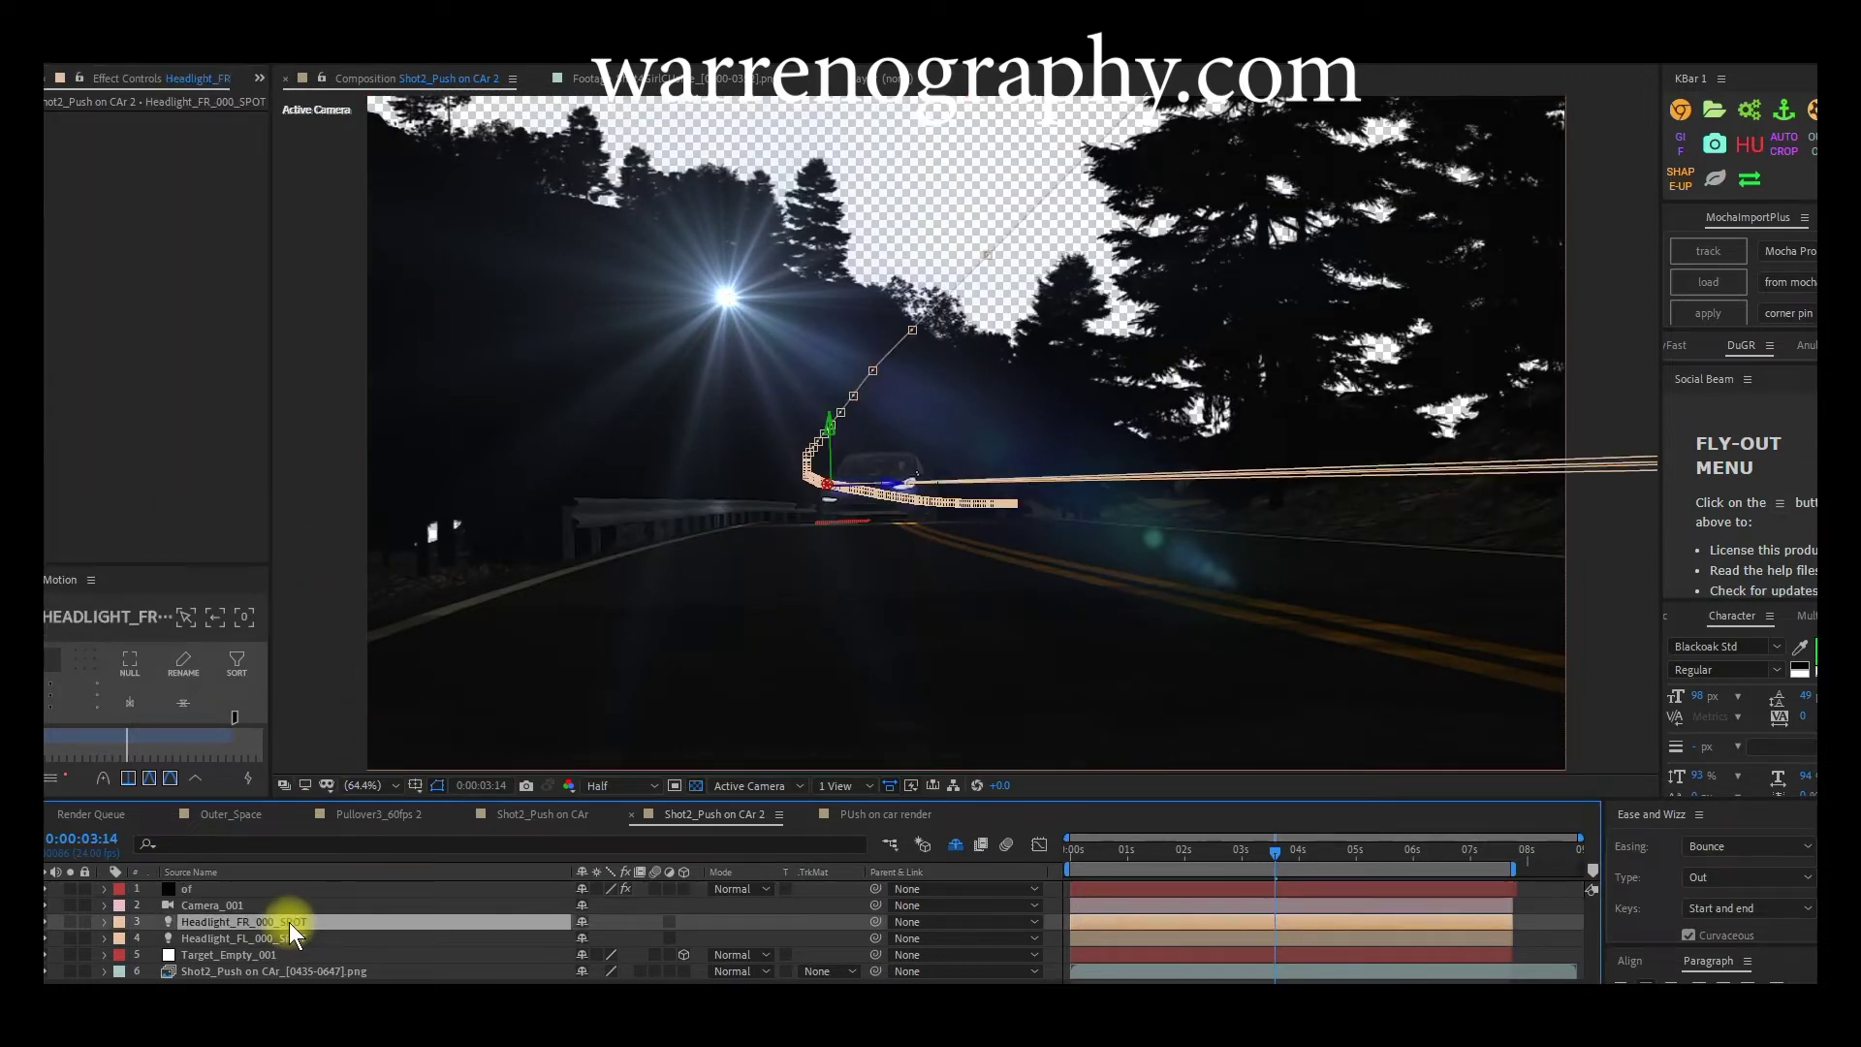
Step: Rename the front-right headlight layer to A and the front-left one to B
key("Return")
type("A")
left_click(337, 938)
key("Return")
type("B")
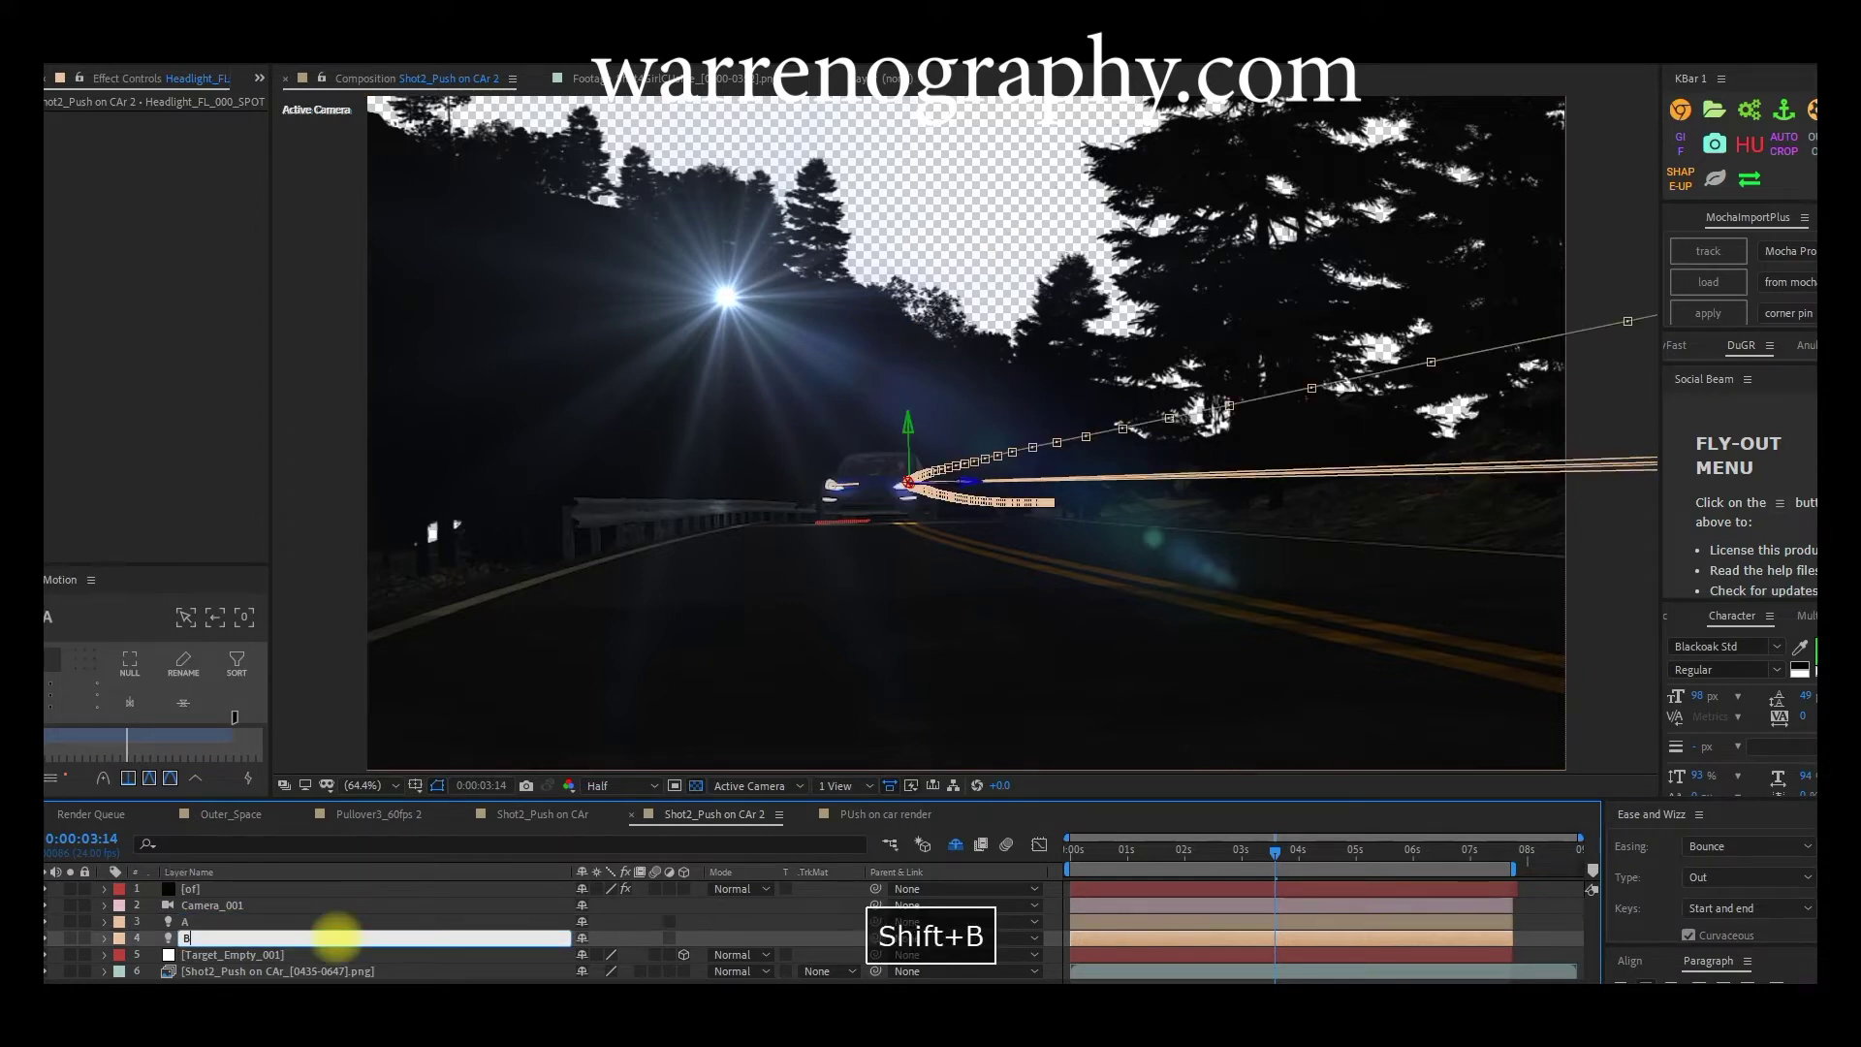
key("Return")
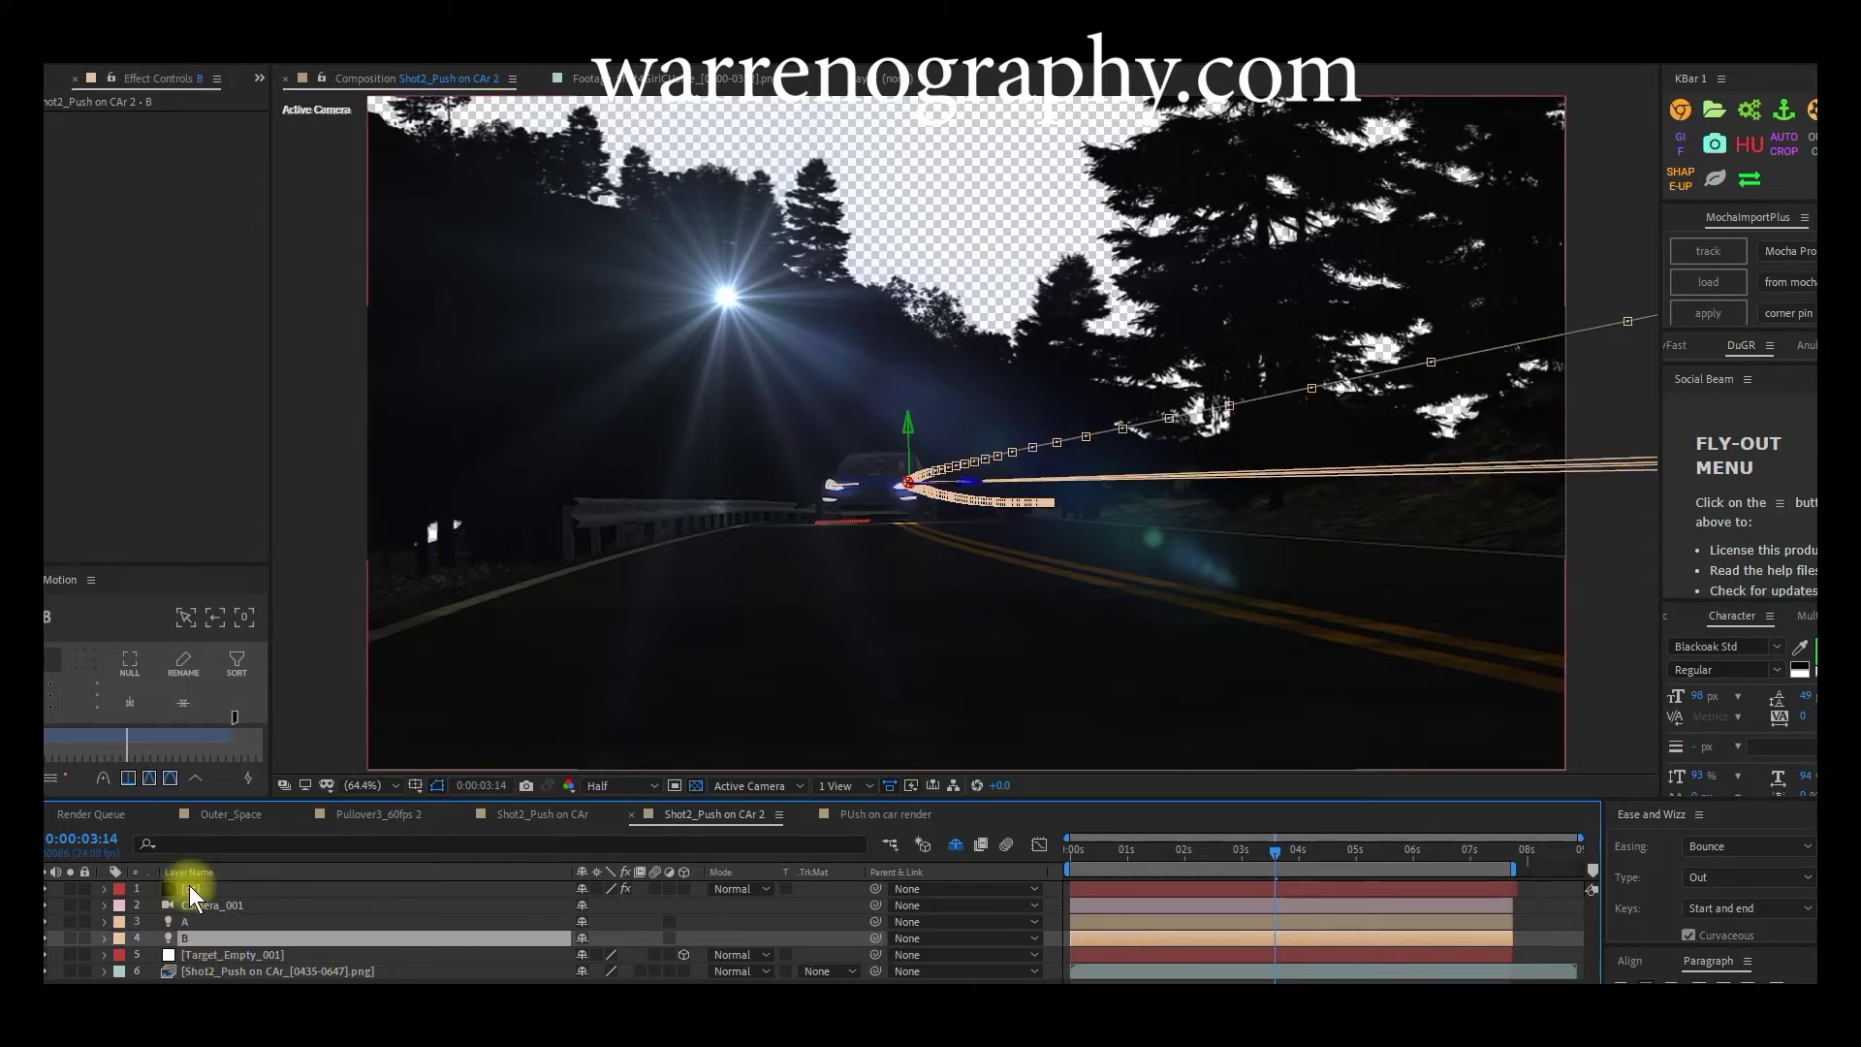
Step: Set the OF layer's Optical Flares Source Type to Track Lights, with Name Starts With A
left_click(189, 887)
left_click_drag(271, 327, 383, 334)
left_click(293, 380)
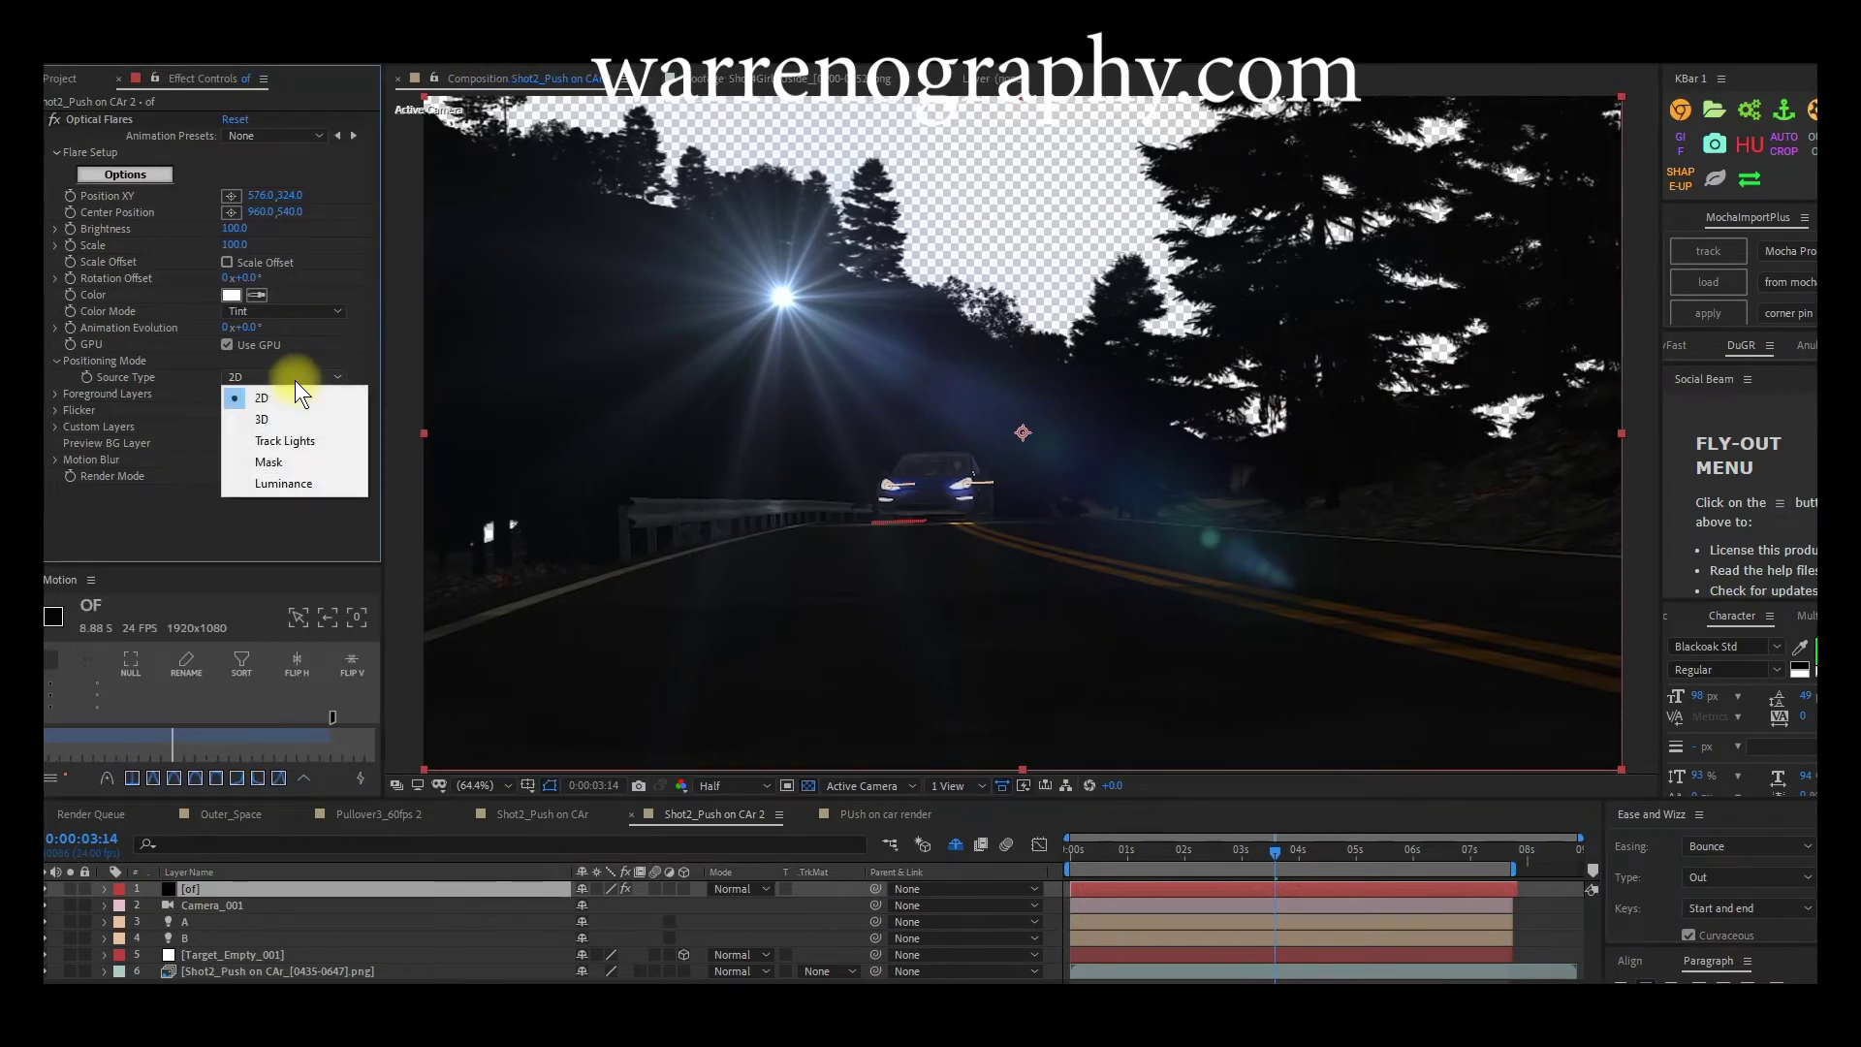
left_click(296, 432)
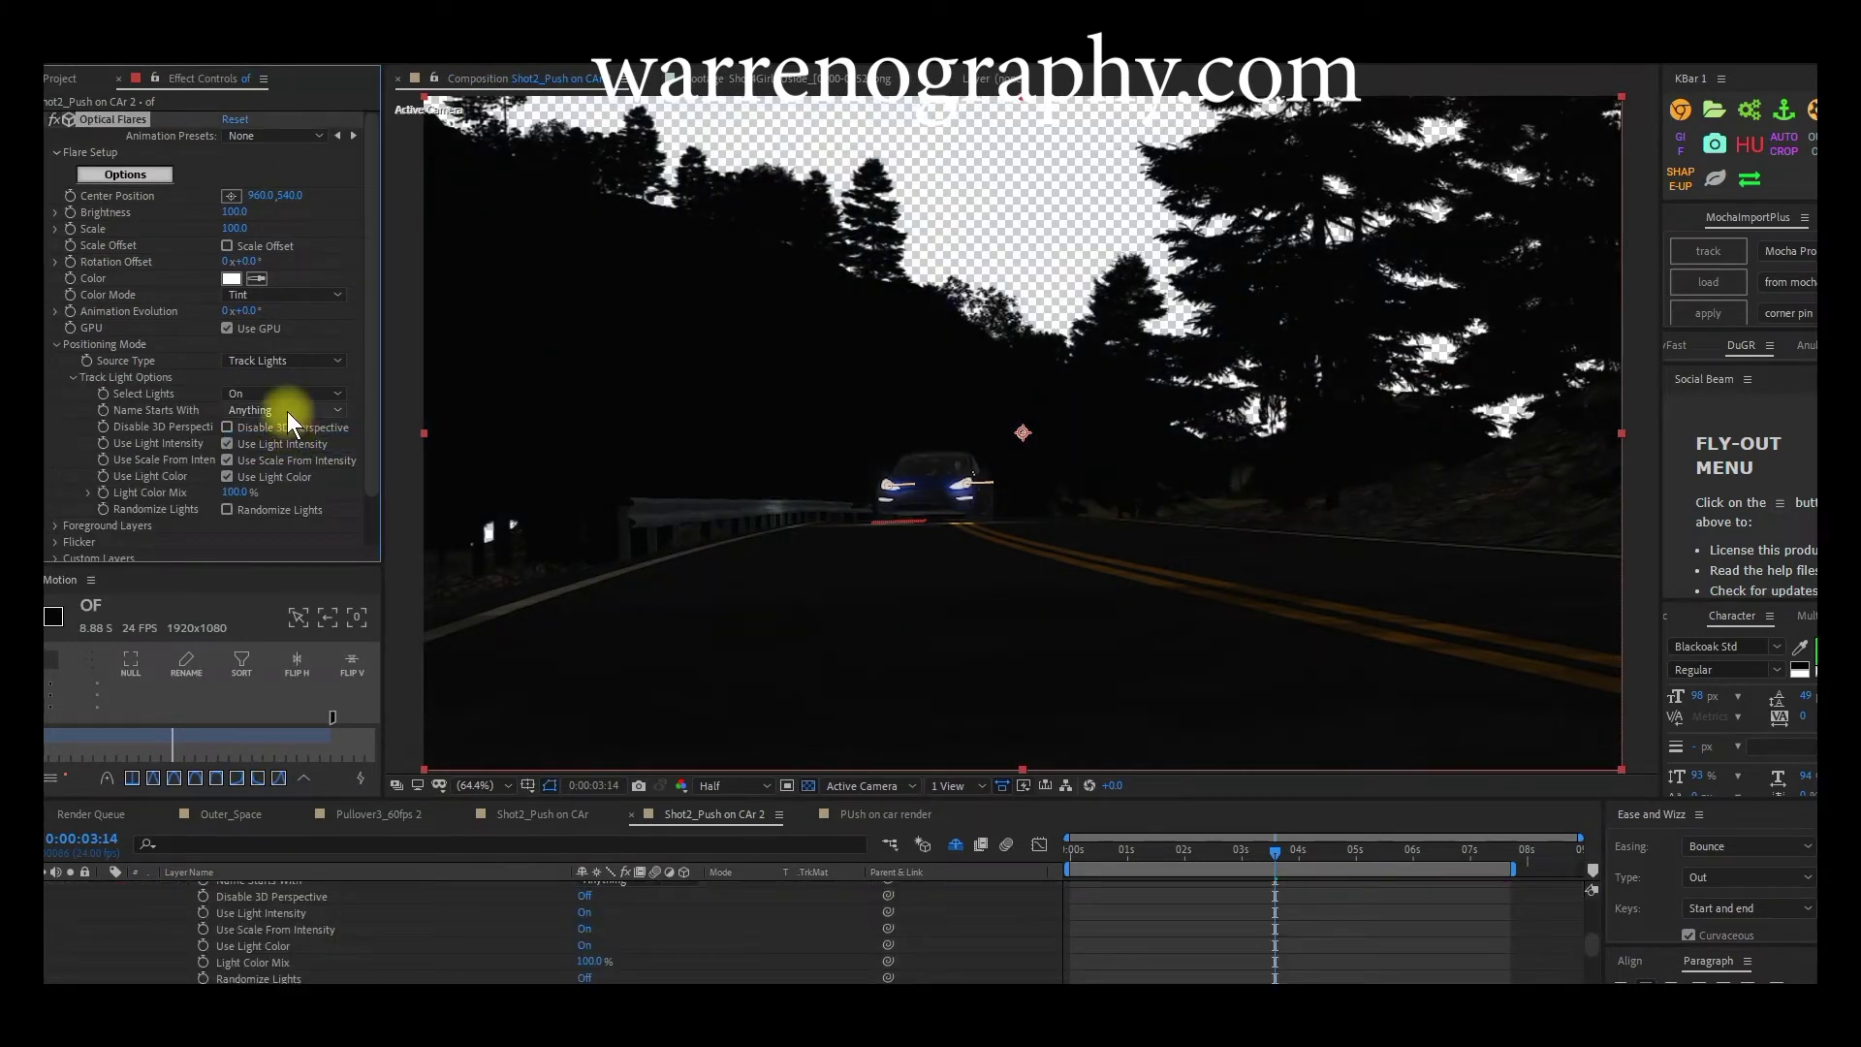
left_click(286, 412)
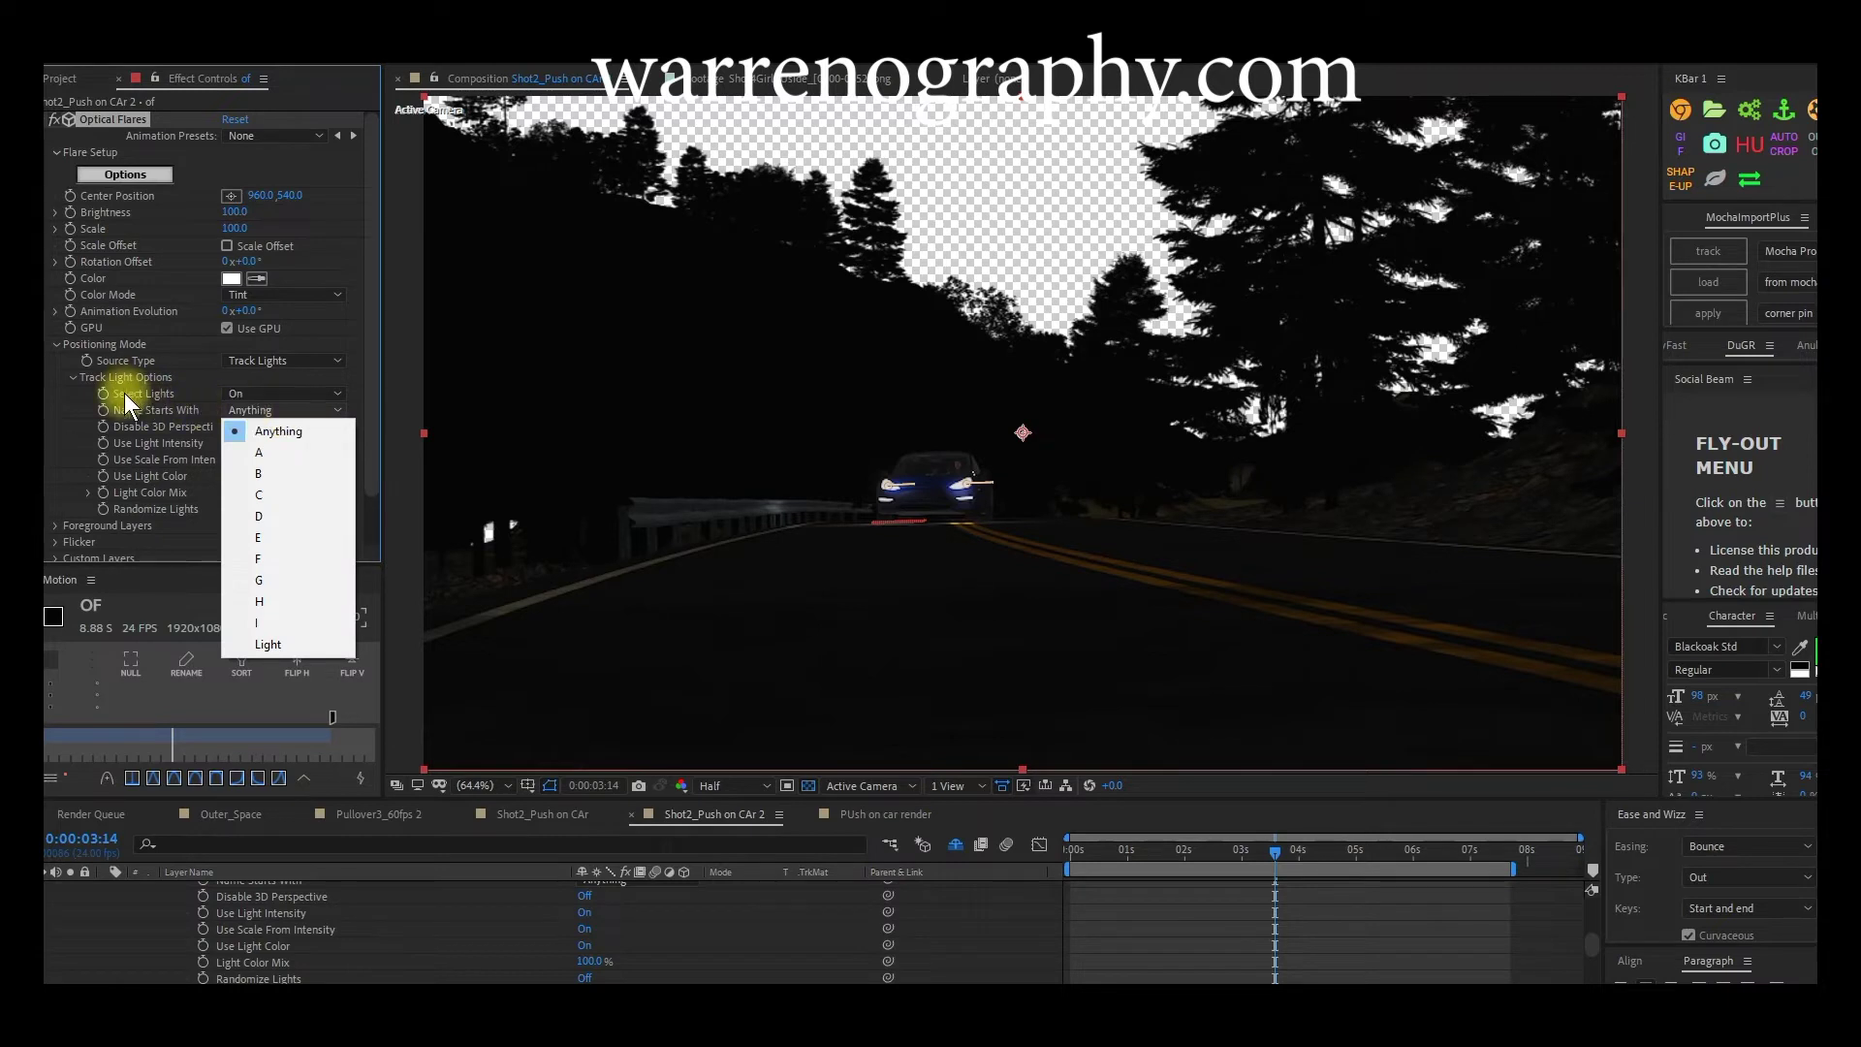
left_click(275, 453)
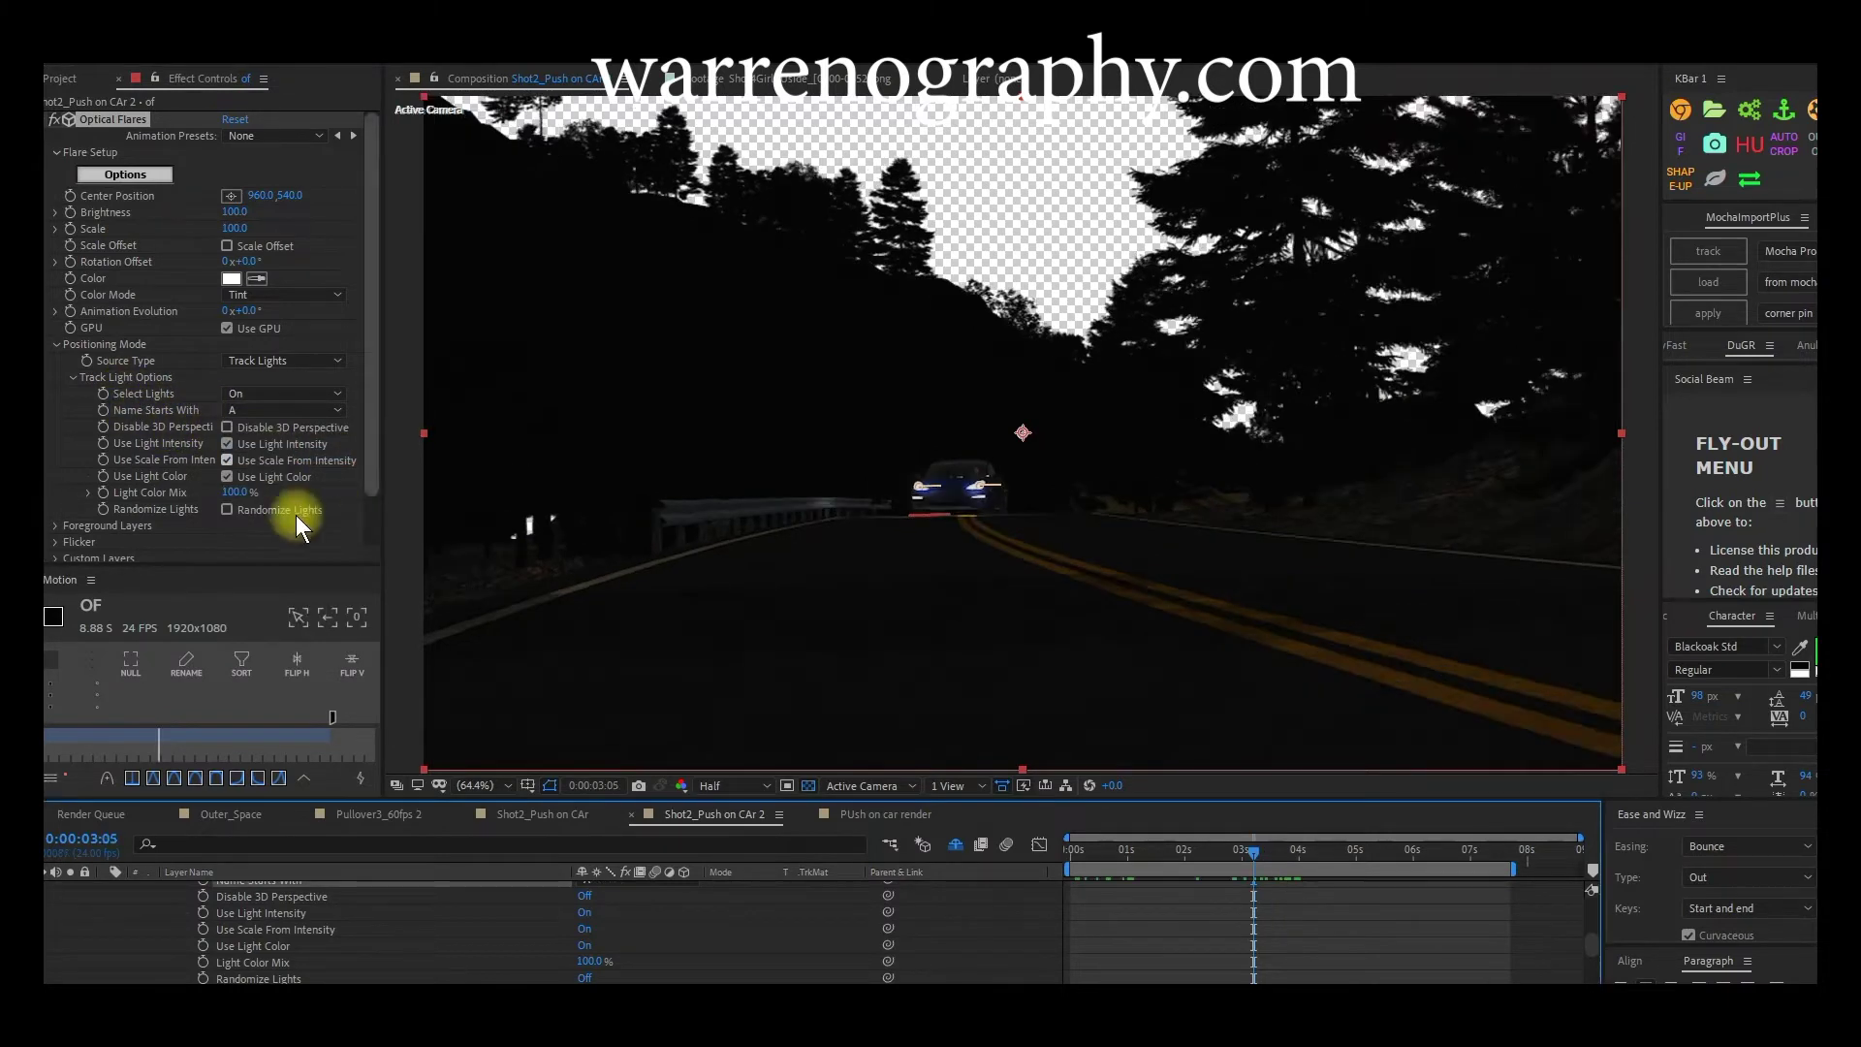
Step: Give the flare the blue Beam preset from the Light presets folder
left_click(129, 173)
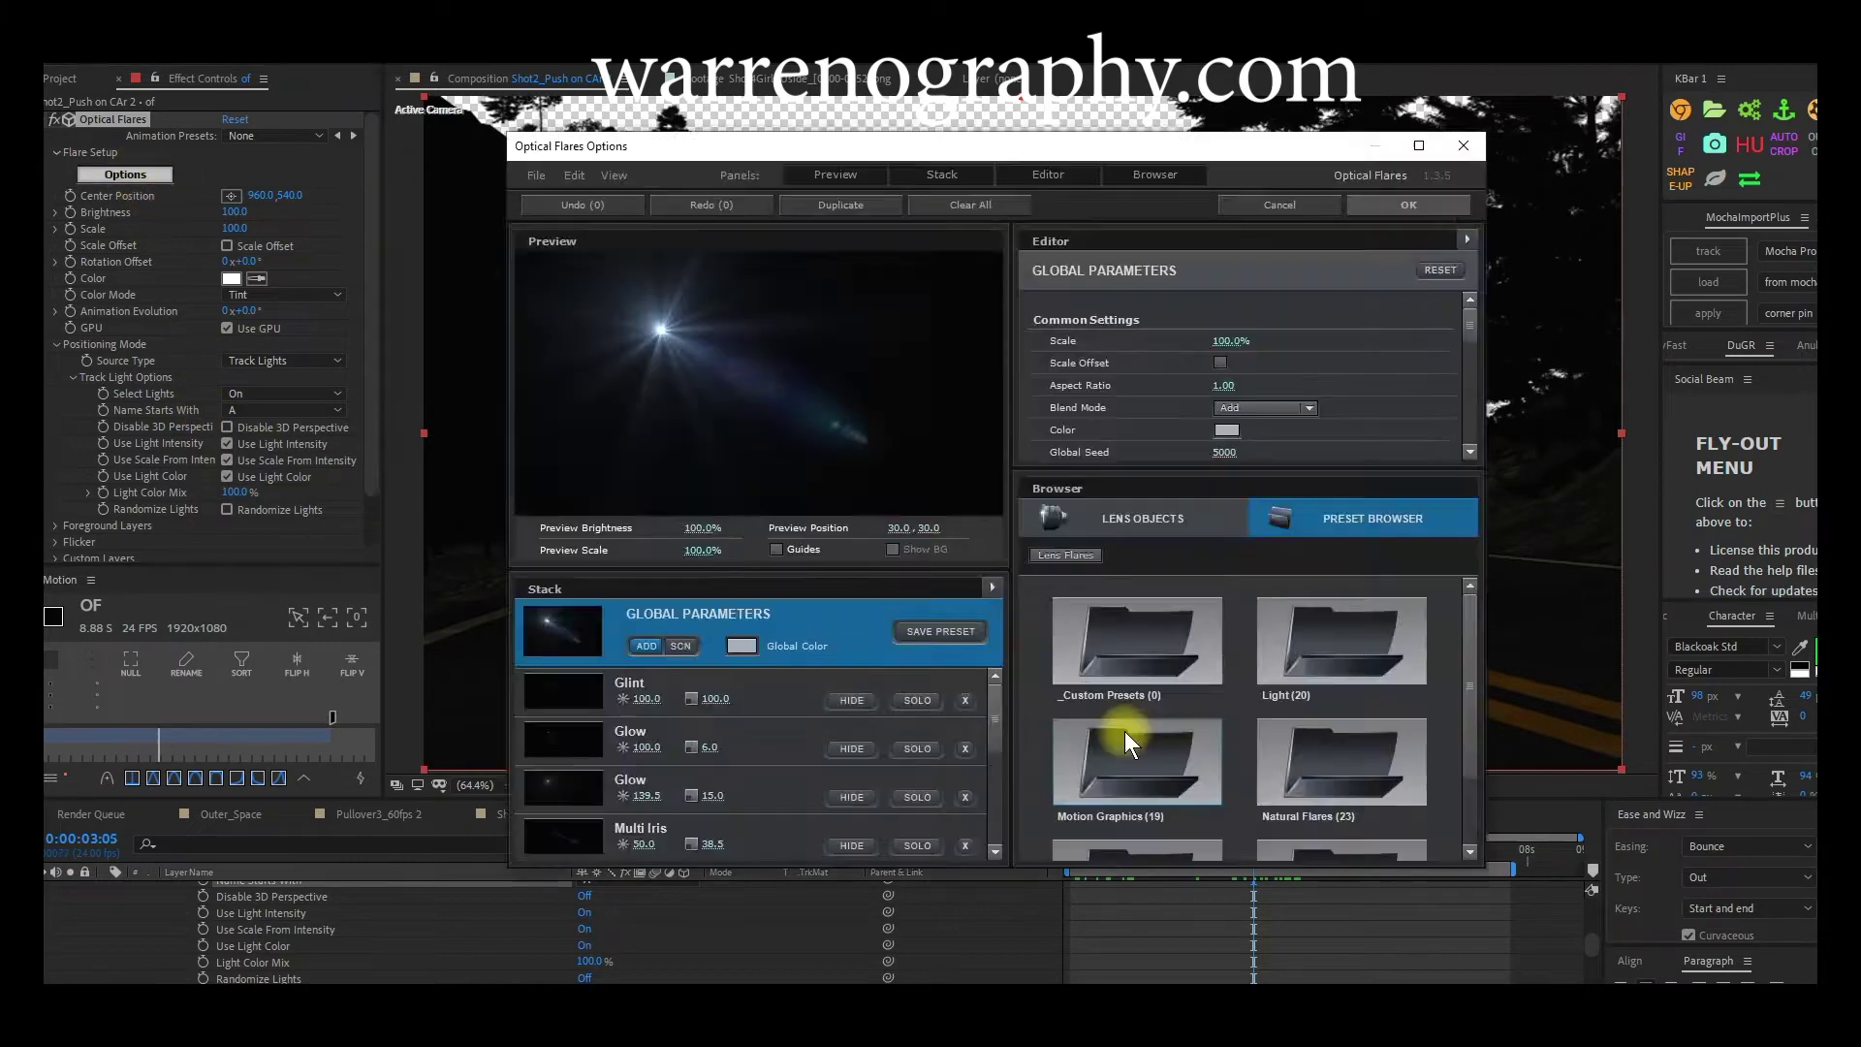
left_click(1359, 747)
left_click(1333, 656)
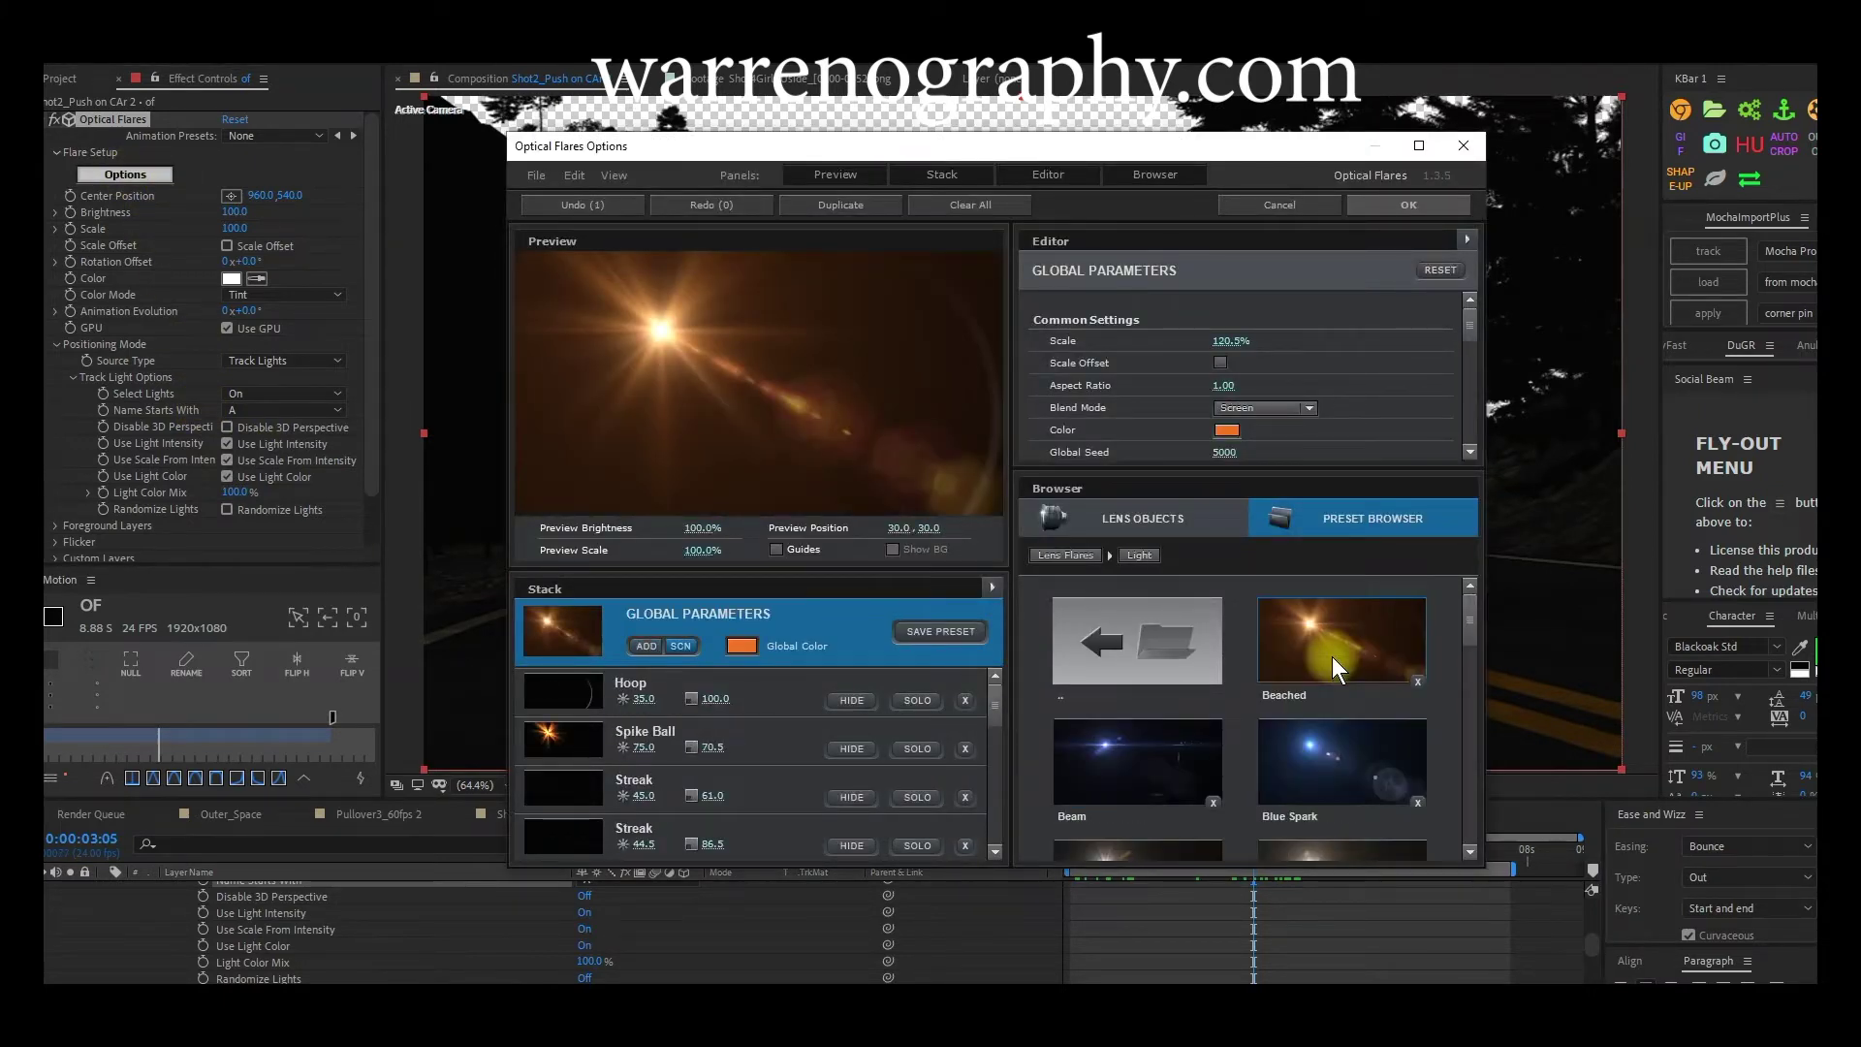
left_click(1124, 757)
left_click(1407, 203)
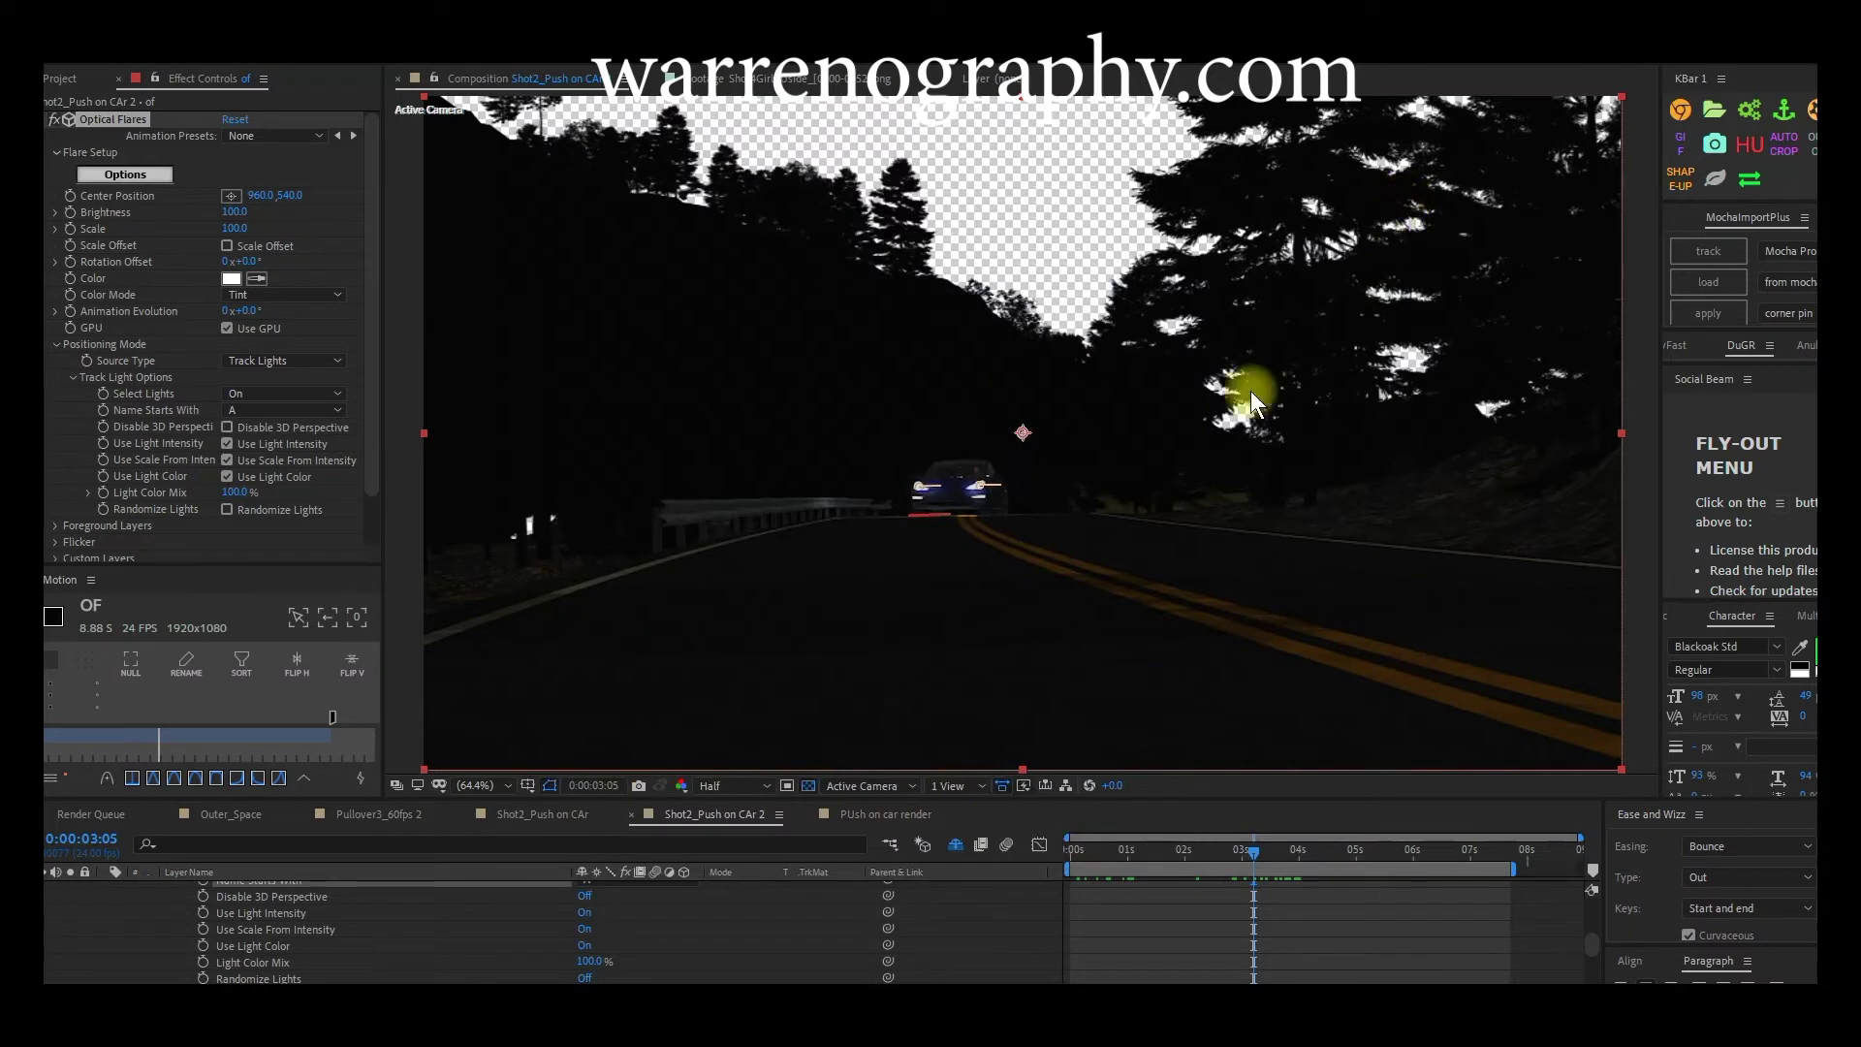
Step: Turn off Use Light Intensity and Use Scale From Intensity, checking the flare along the timeline
left_click(1071, 850)
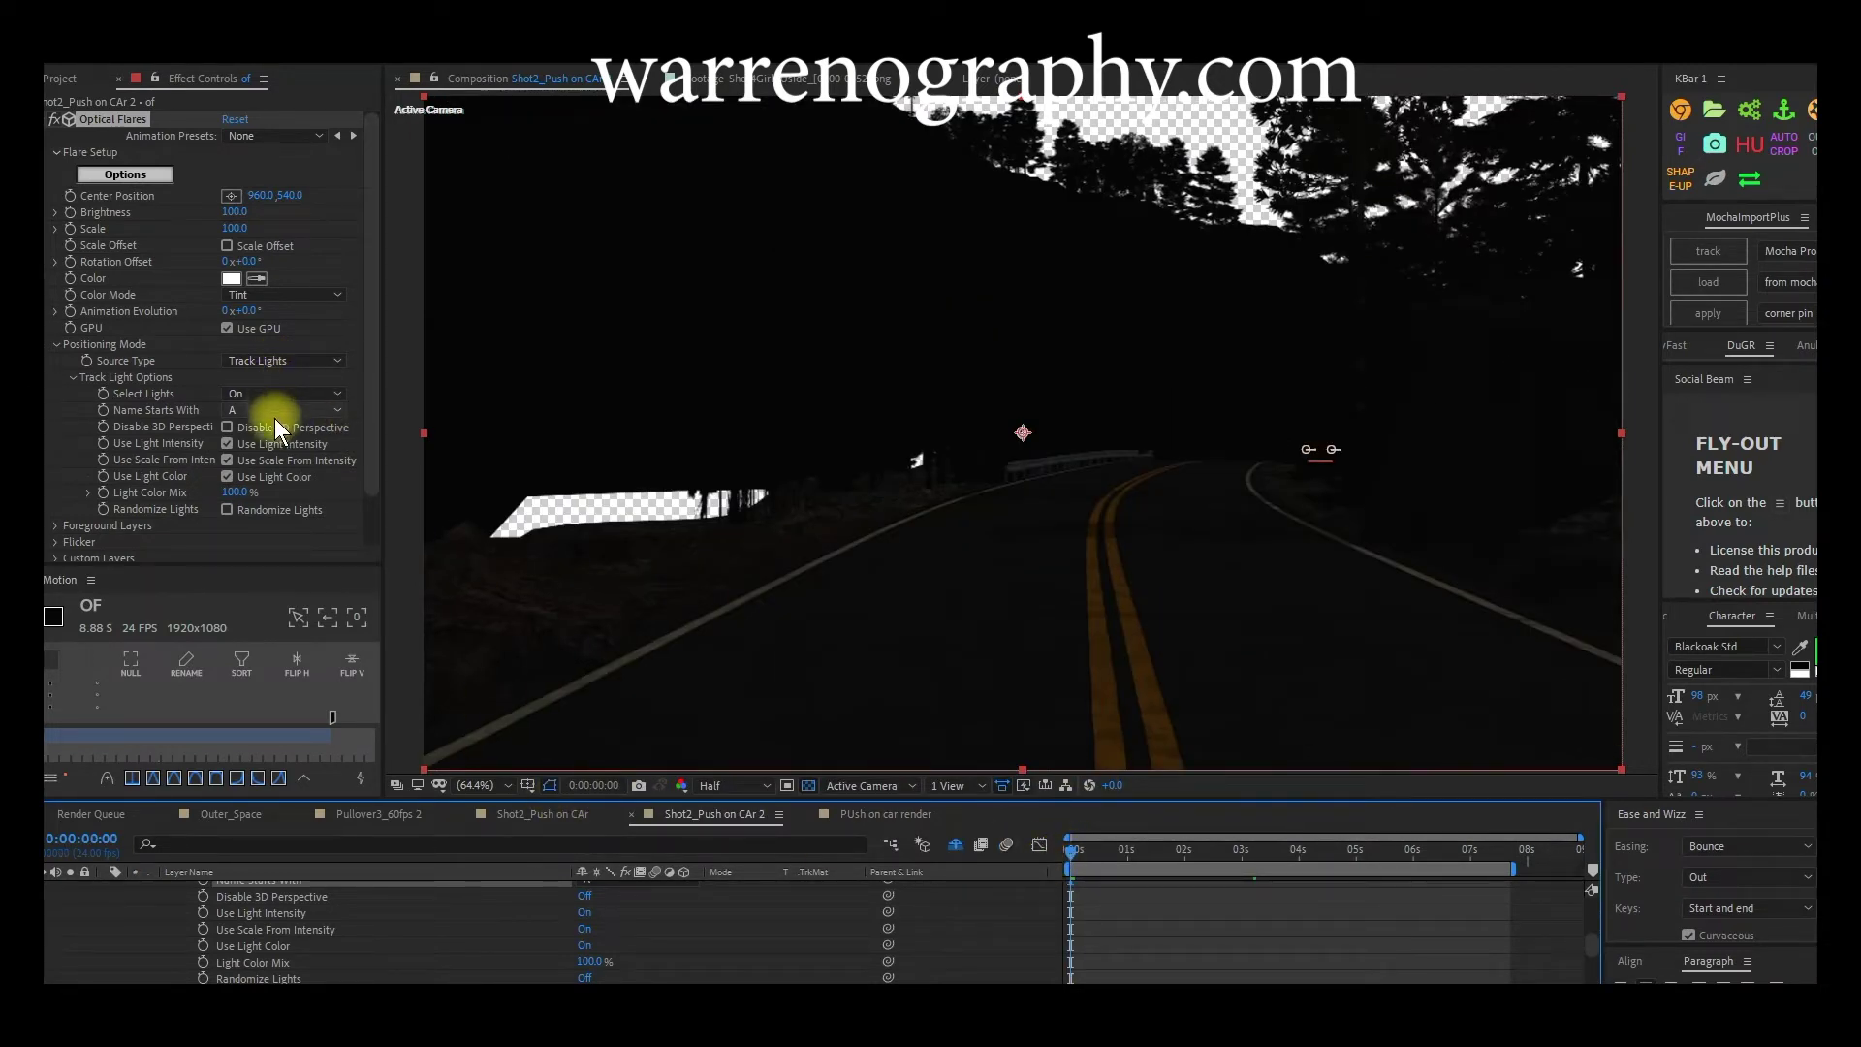
left_click(228, 444)
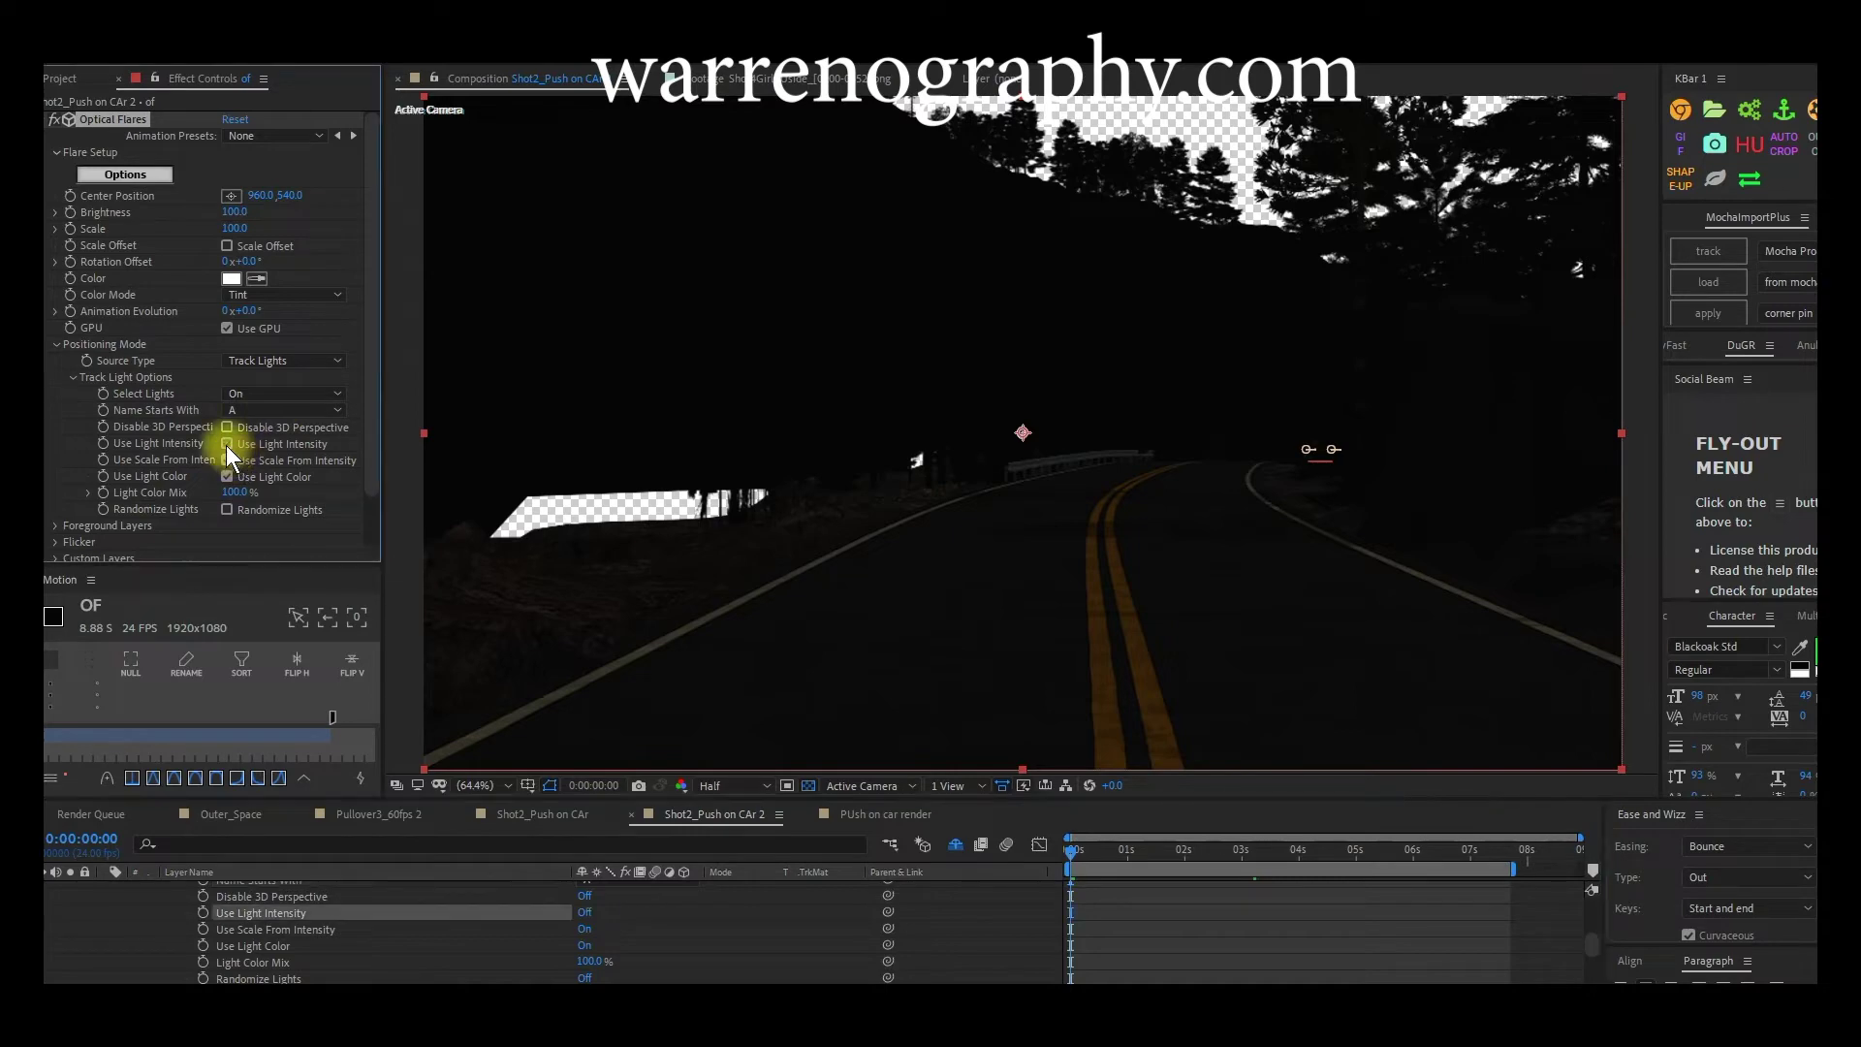
left_click_drag(1072, 851, 1267, 893)
left_click(227, 461)
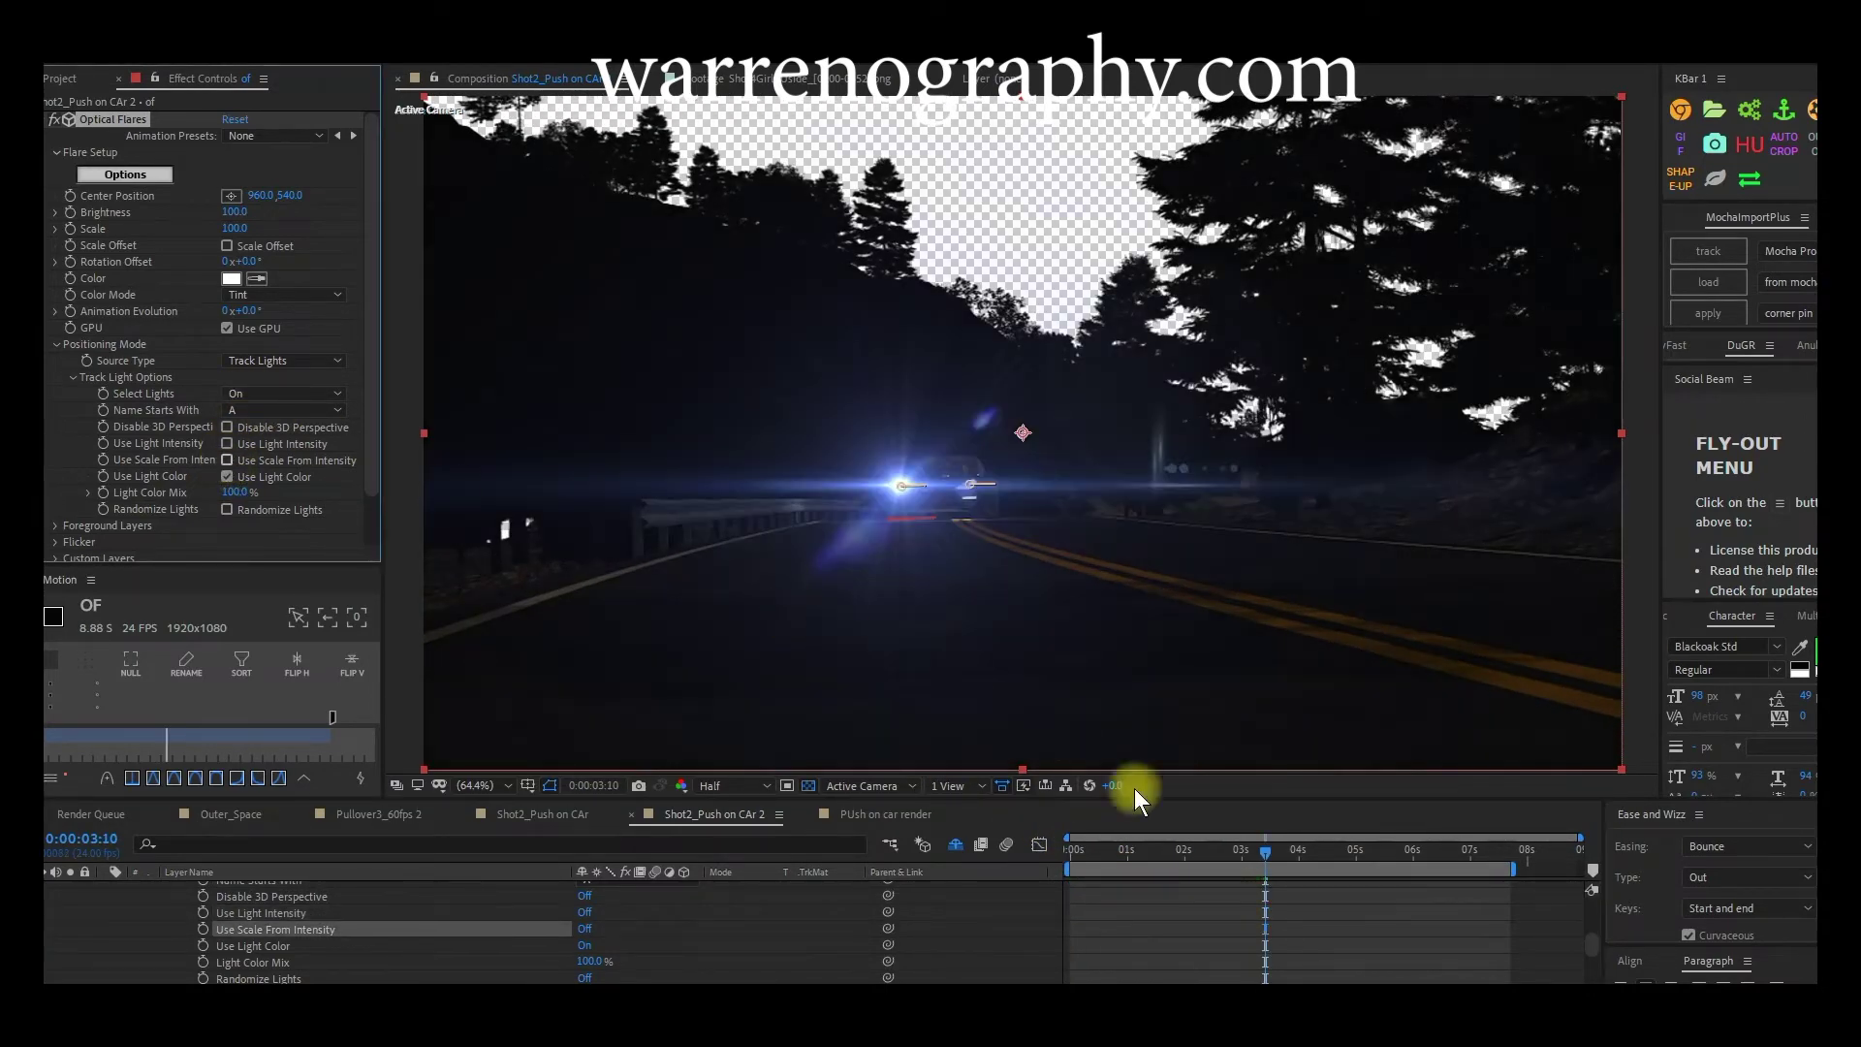
left_click_drag(1124, 851, 1168, 892)
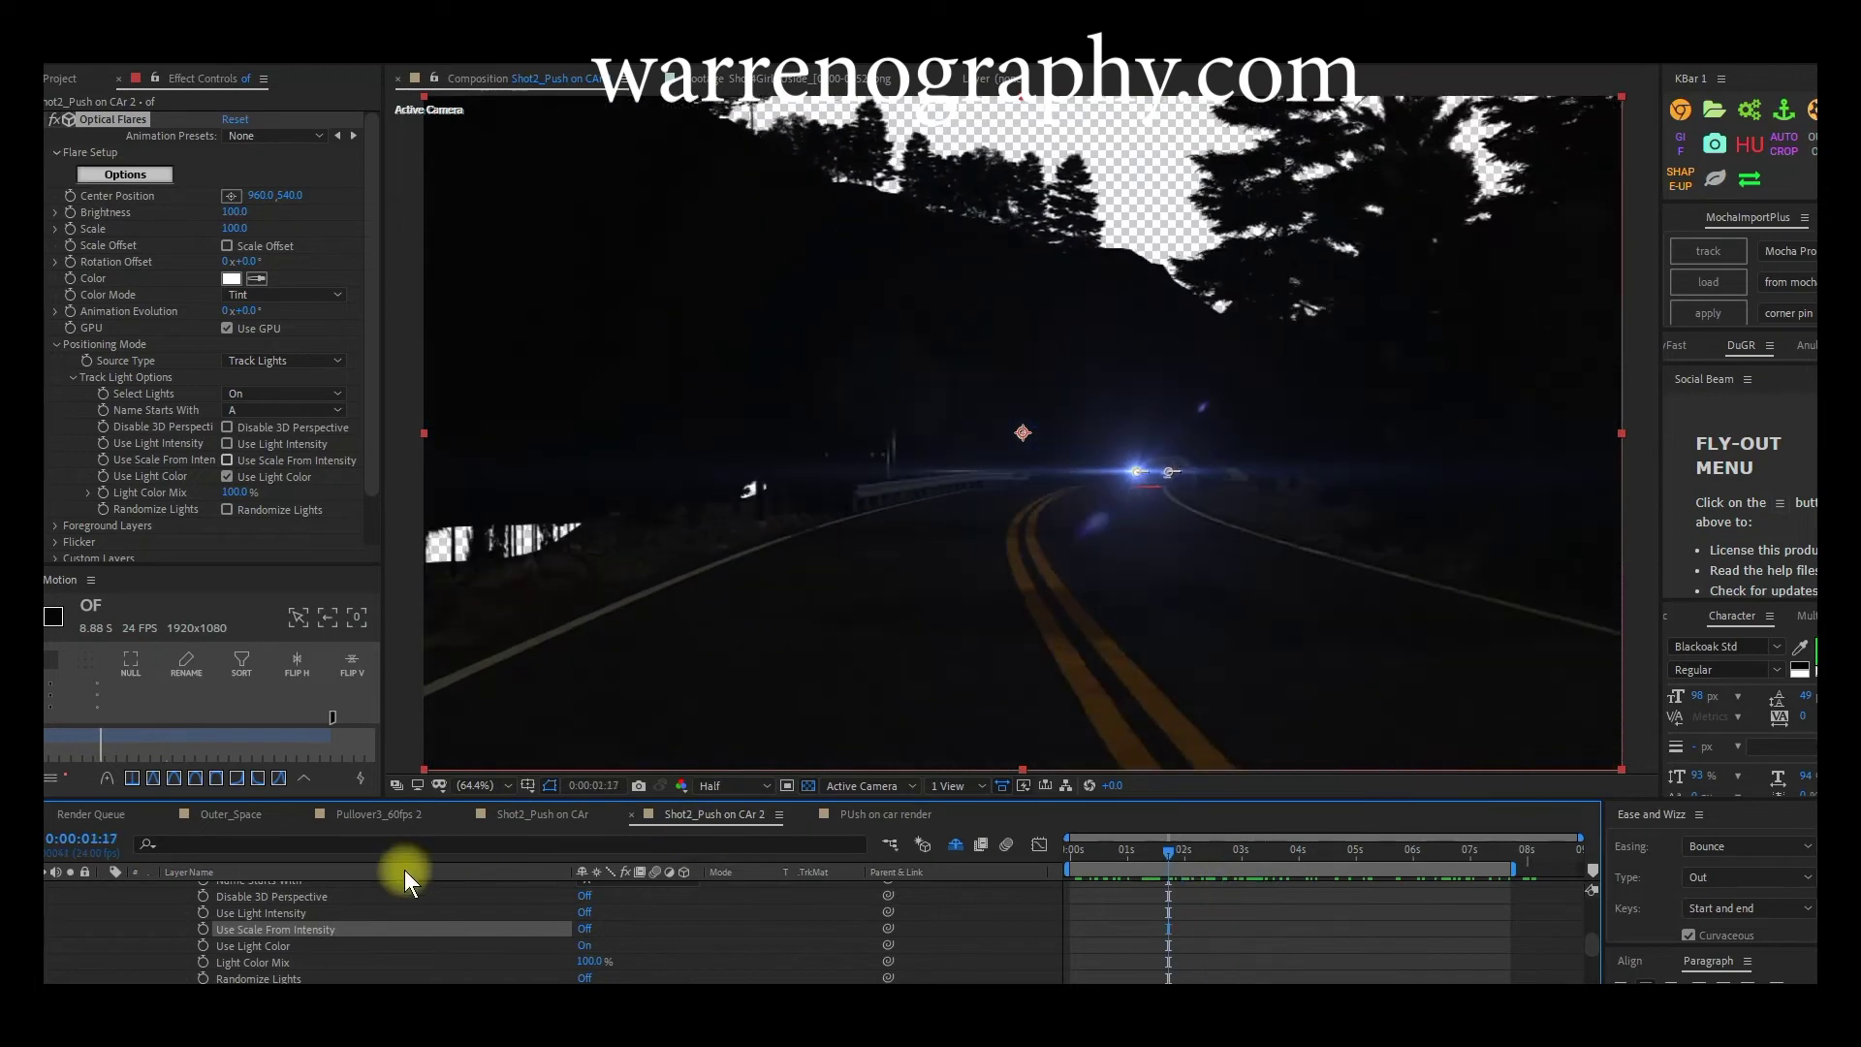
scroll(267, 900, "up", 5)
Step: Duplicate the OF flare layer, set the copy to track lights named B, and scrub to check
scroll(267, 901, "up", 1)
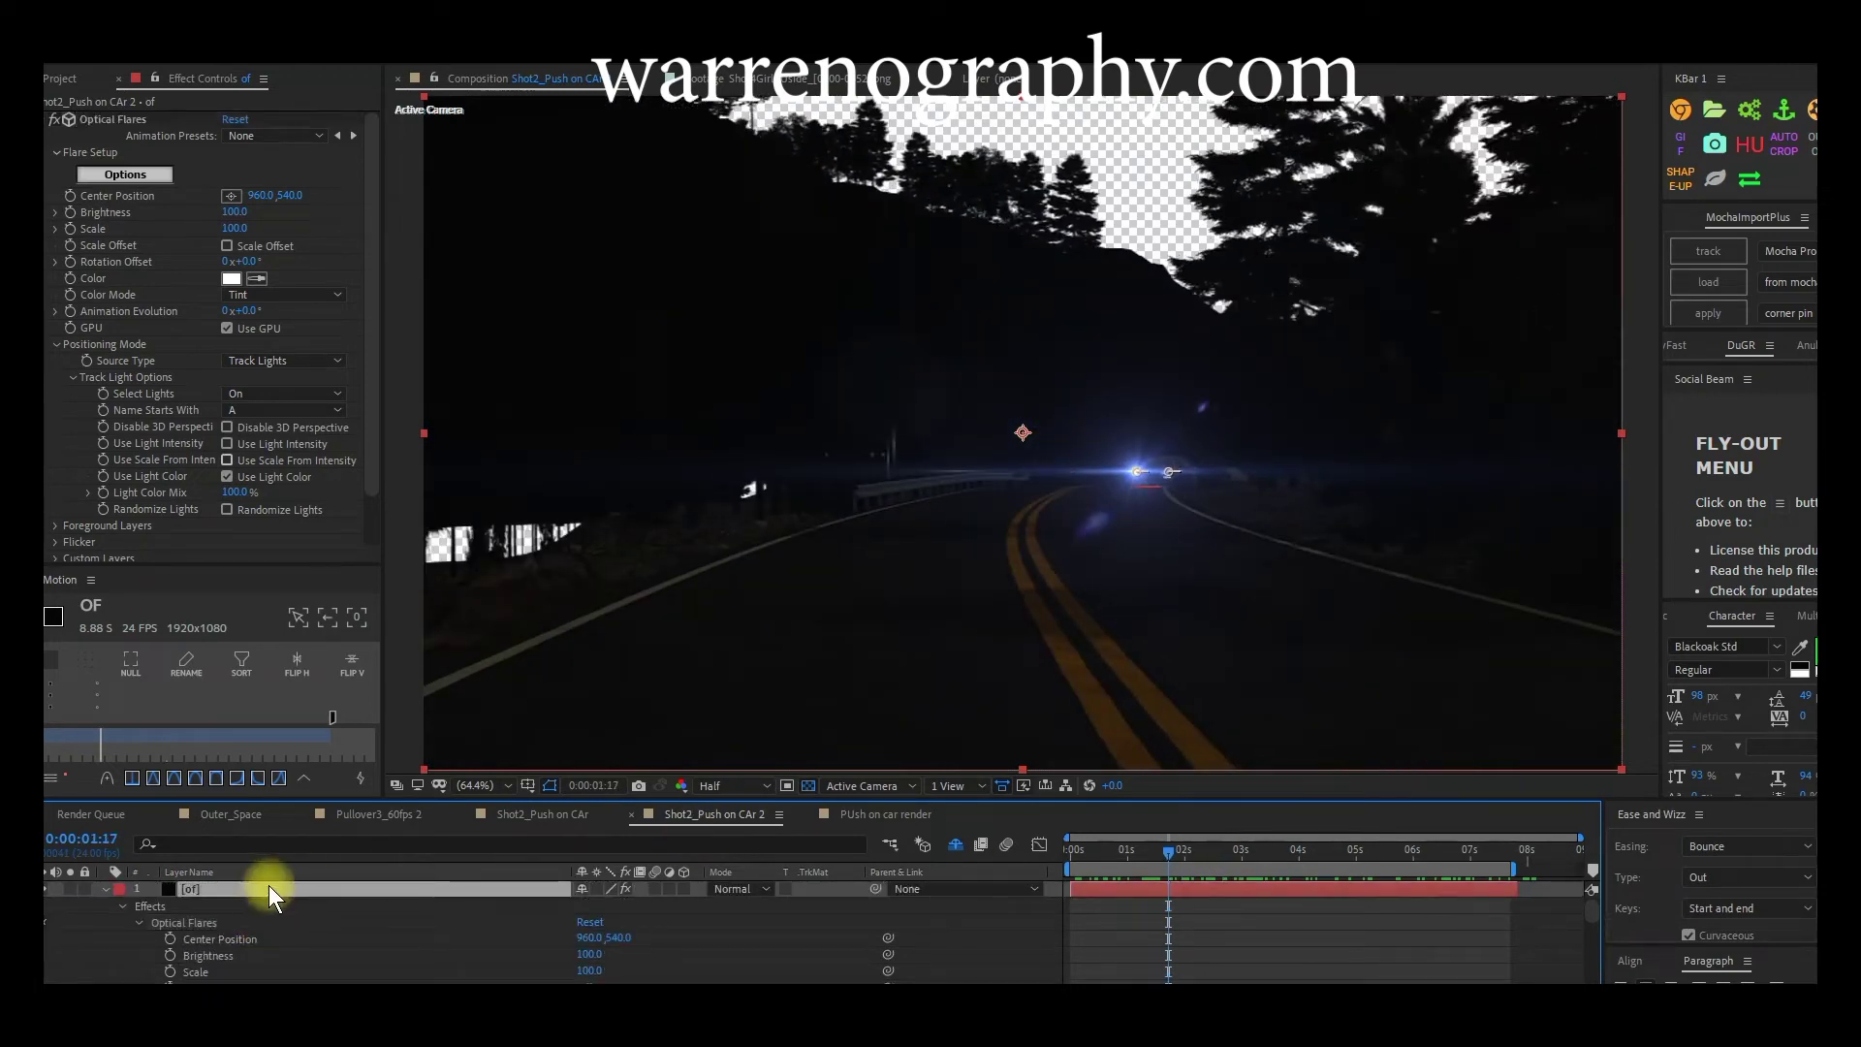
key("ctrl+d")
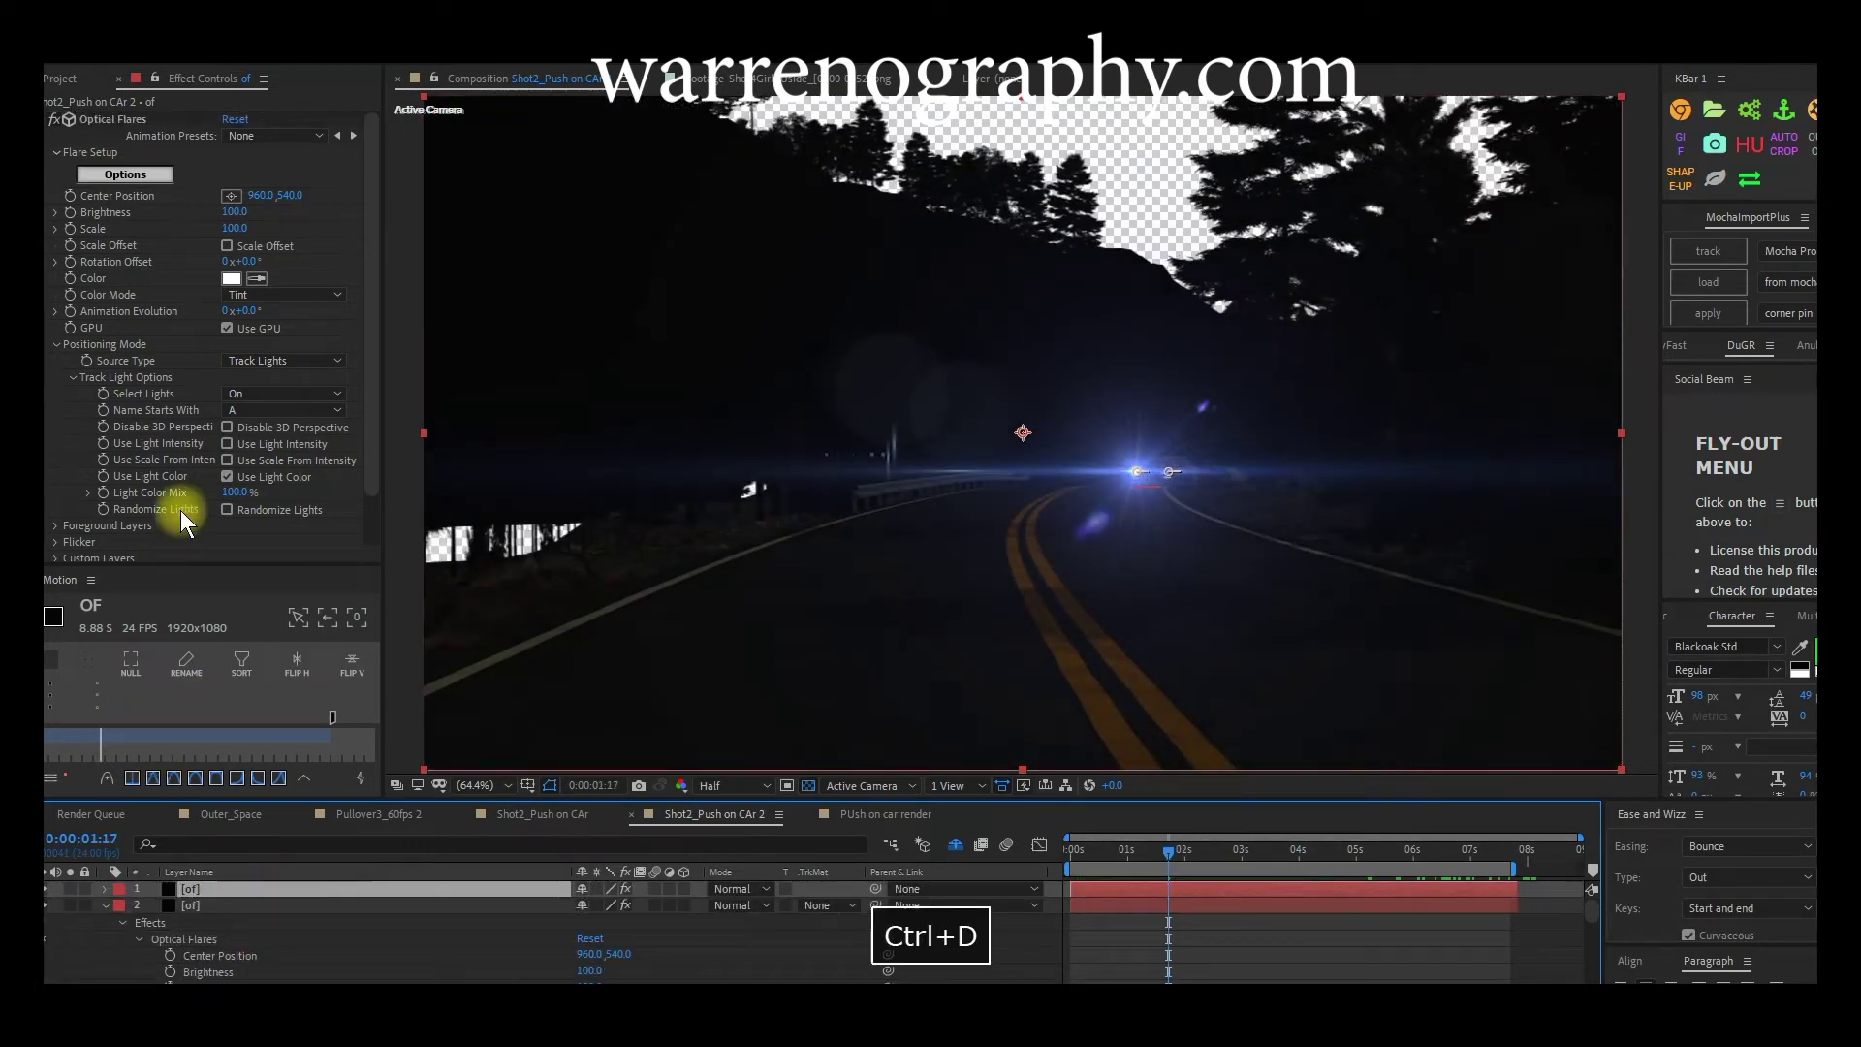
left_click(240, 409)
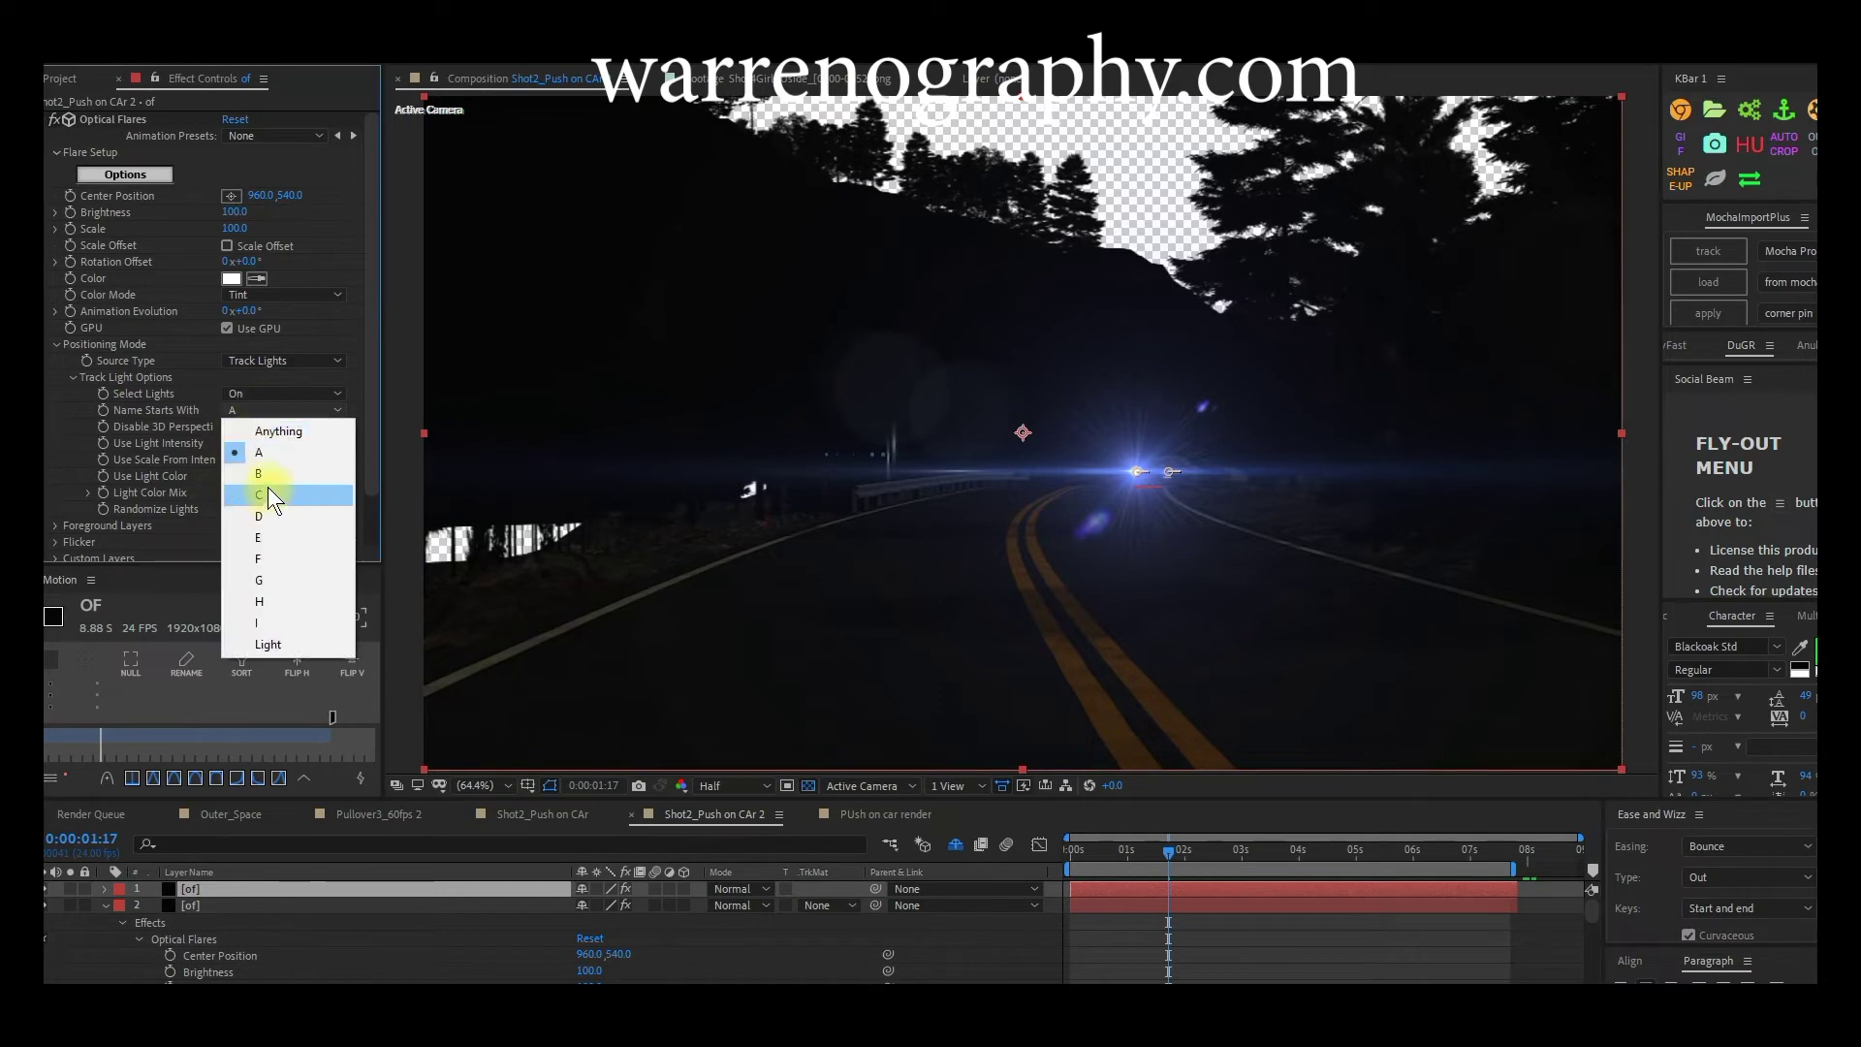
left_click(264, 476)
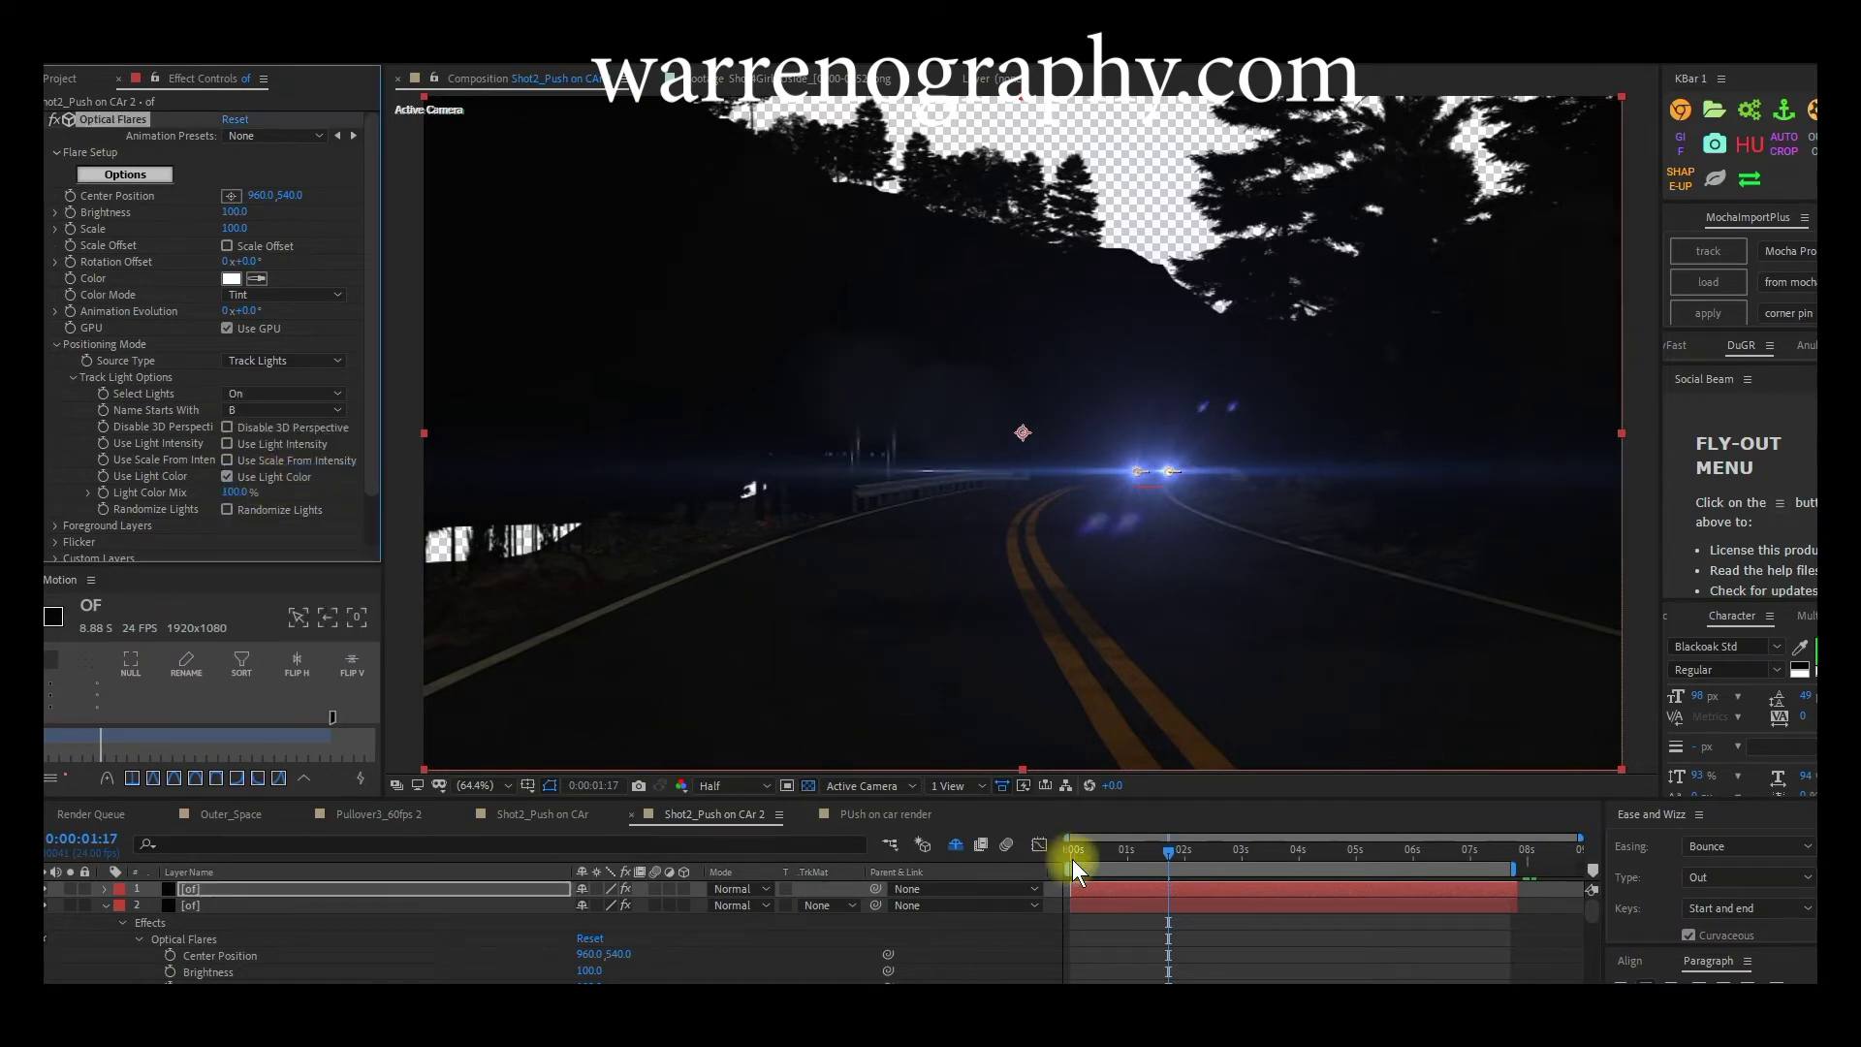
left_click_drag(1072, 860, 1245, 858)
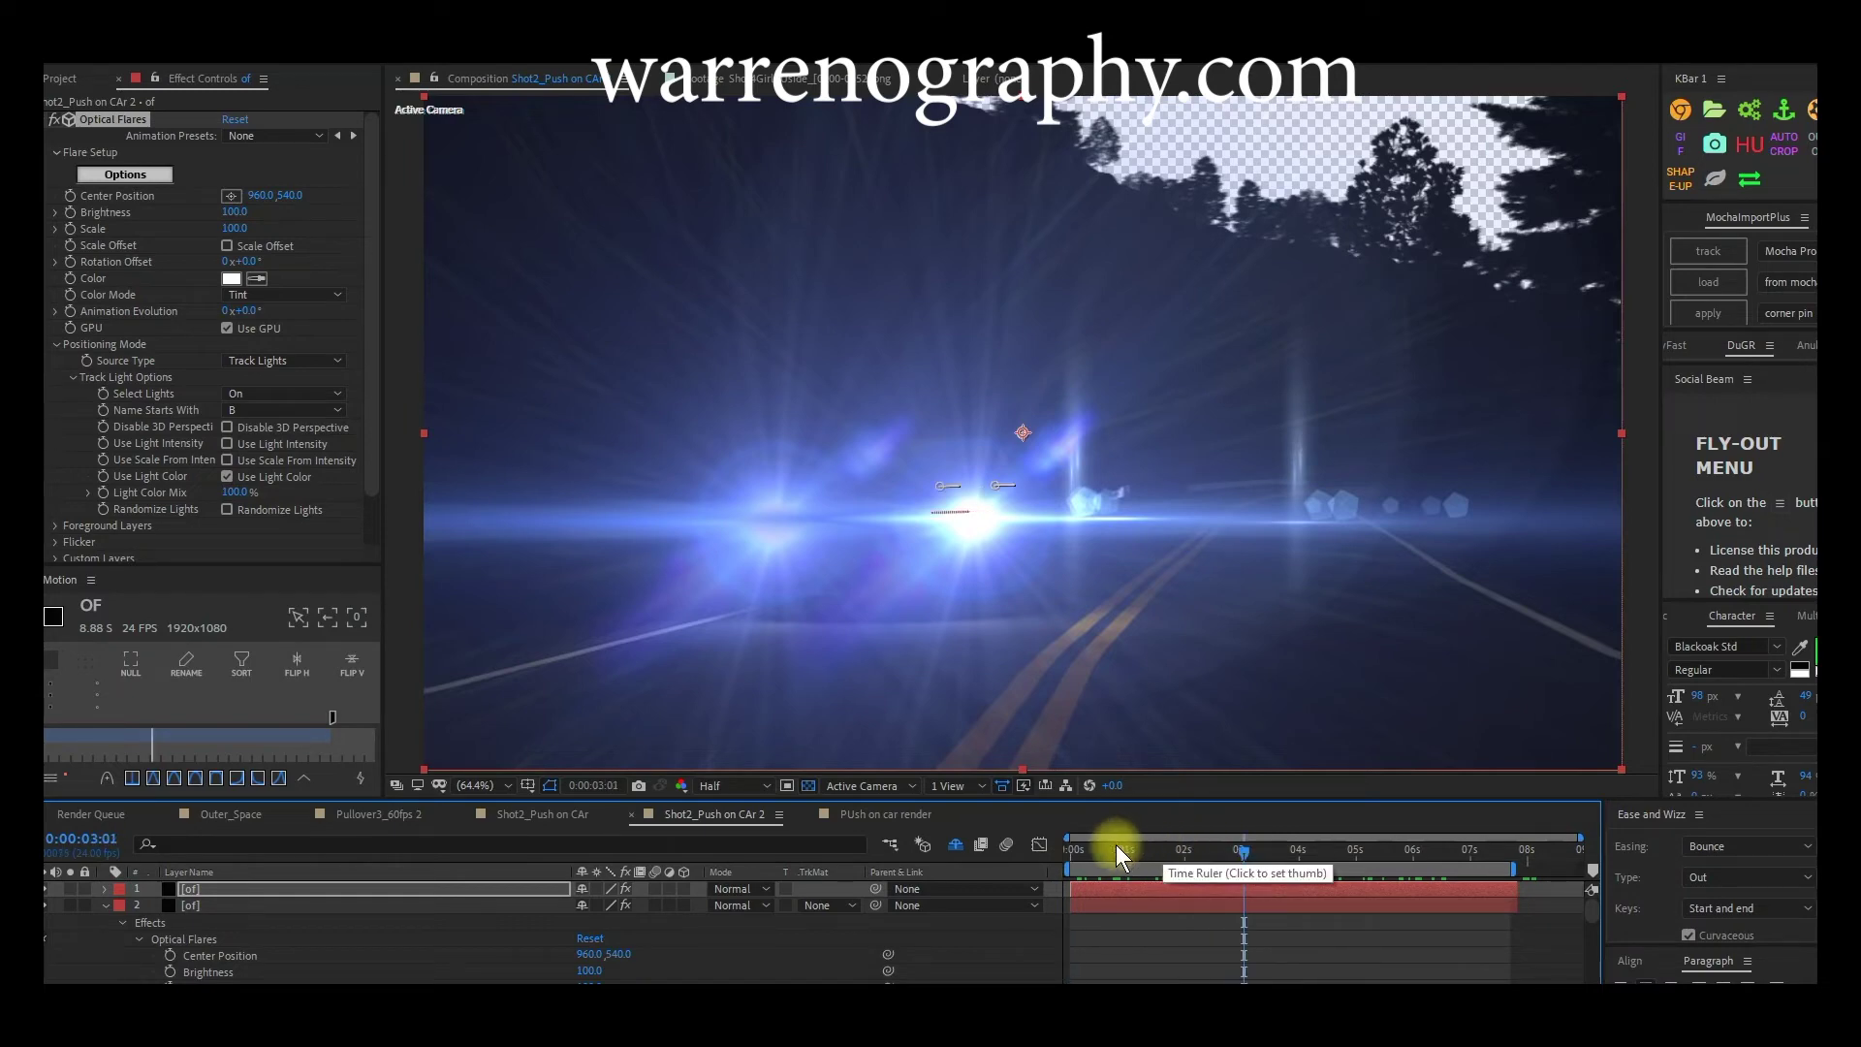
left_click_drag(1116, 844, 1220, 859)
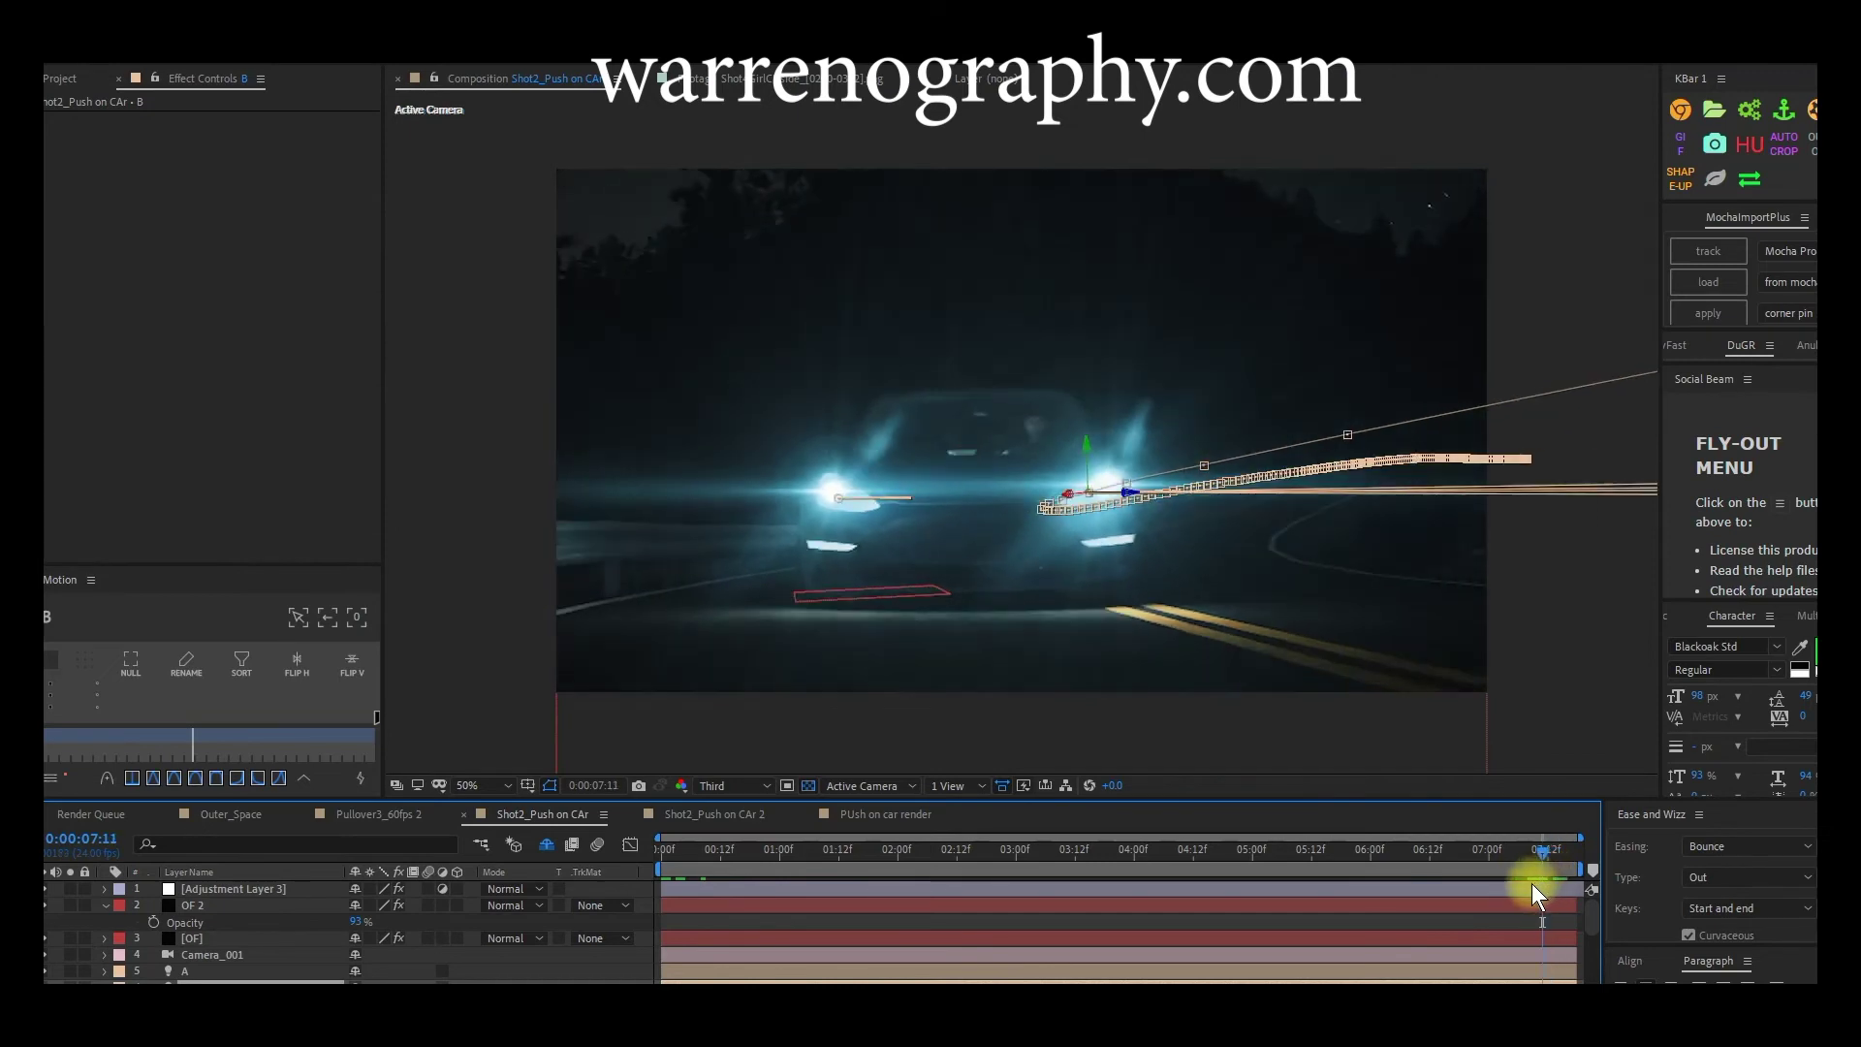
Step: Scrub a few frames back and forth near 7 seconds to compare the headlight glow
mouse_move(1531, 884)
left_mouse_down()
mouse_move(1488, 905)
mouse_move(1558, 896)
mouse_move(1541, 902)
left_mouse_up()
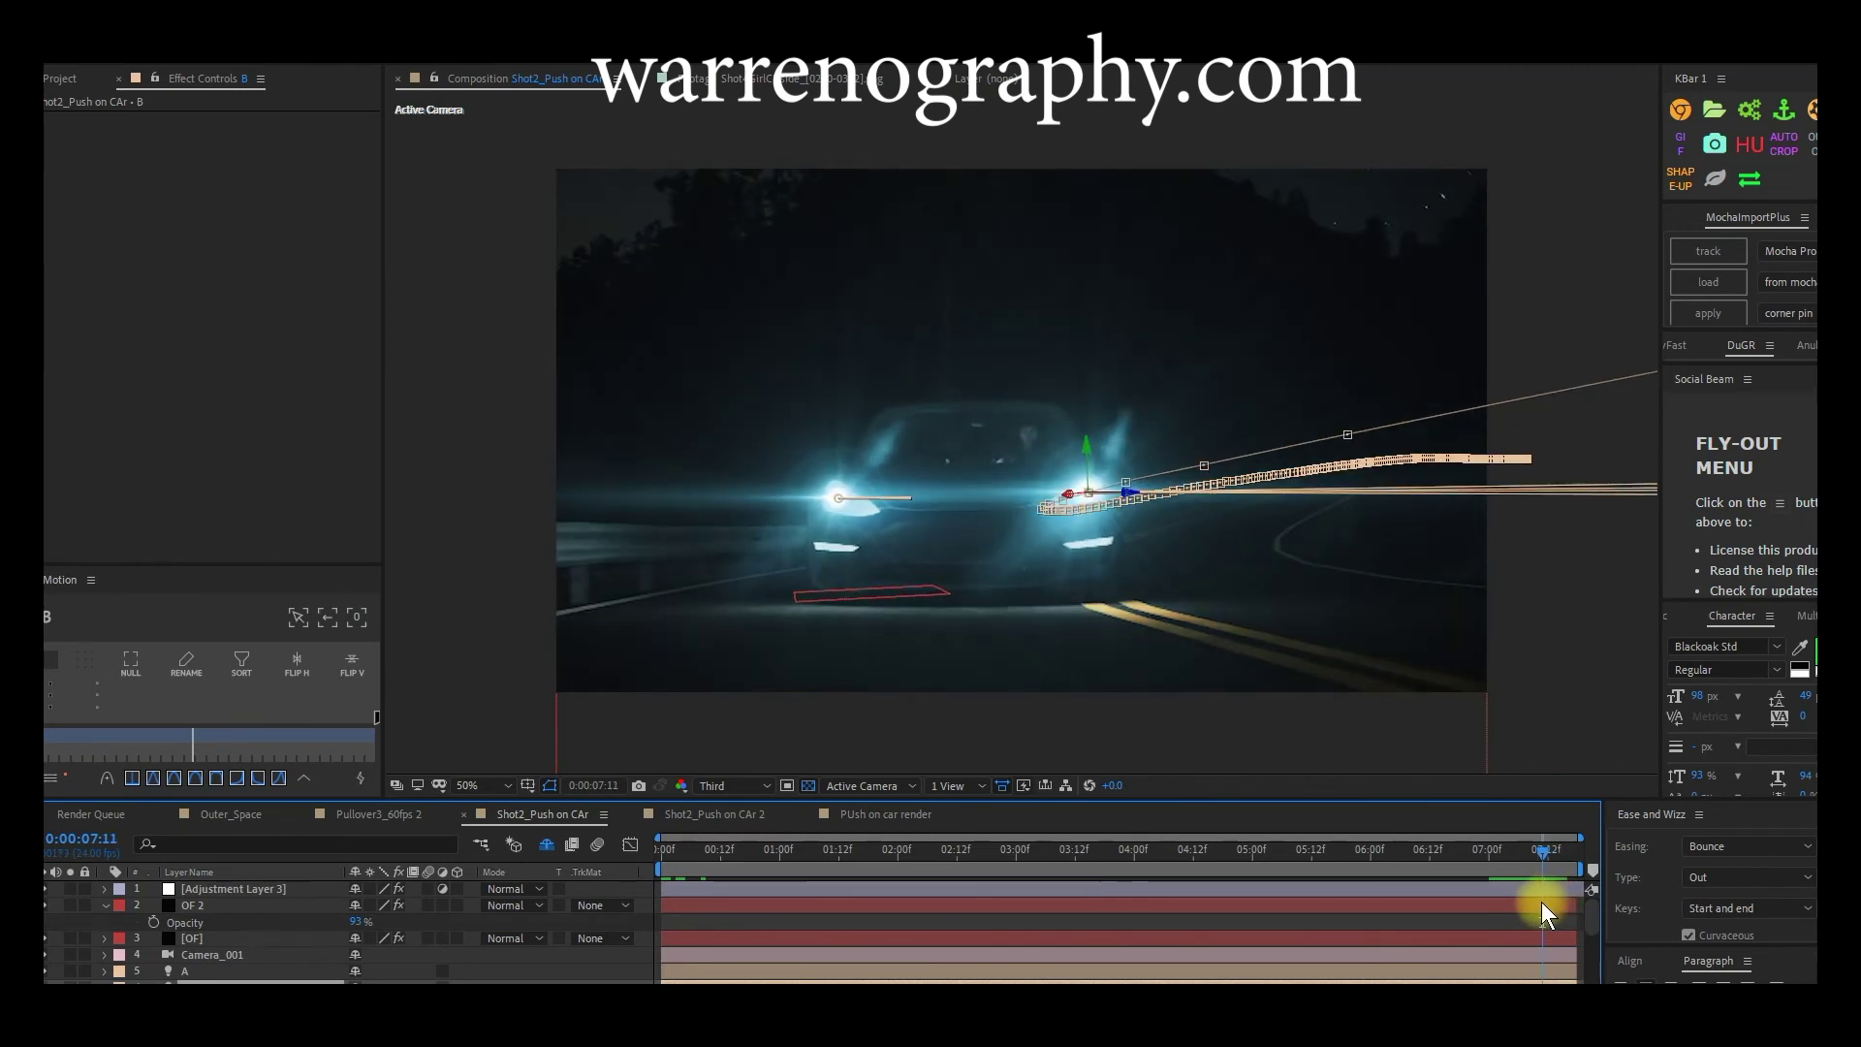
left_click_drag(1542, 902, 1523, 920)
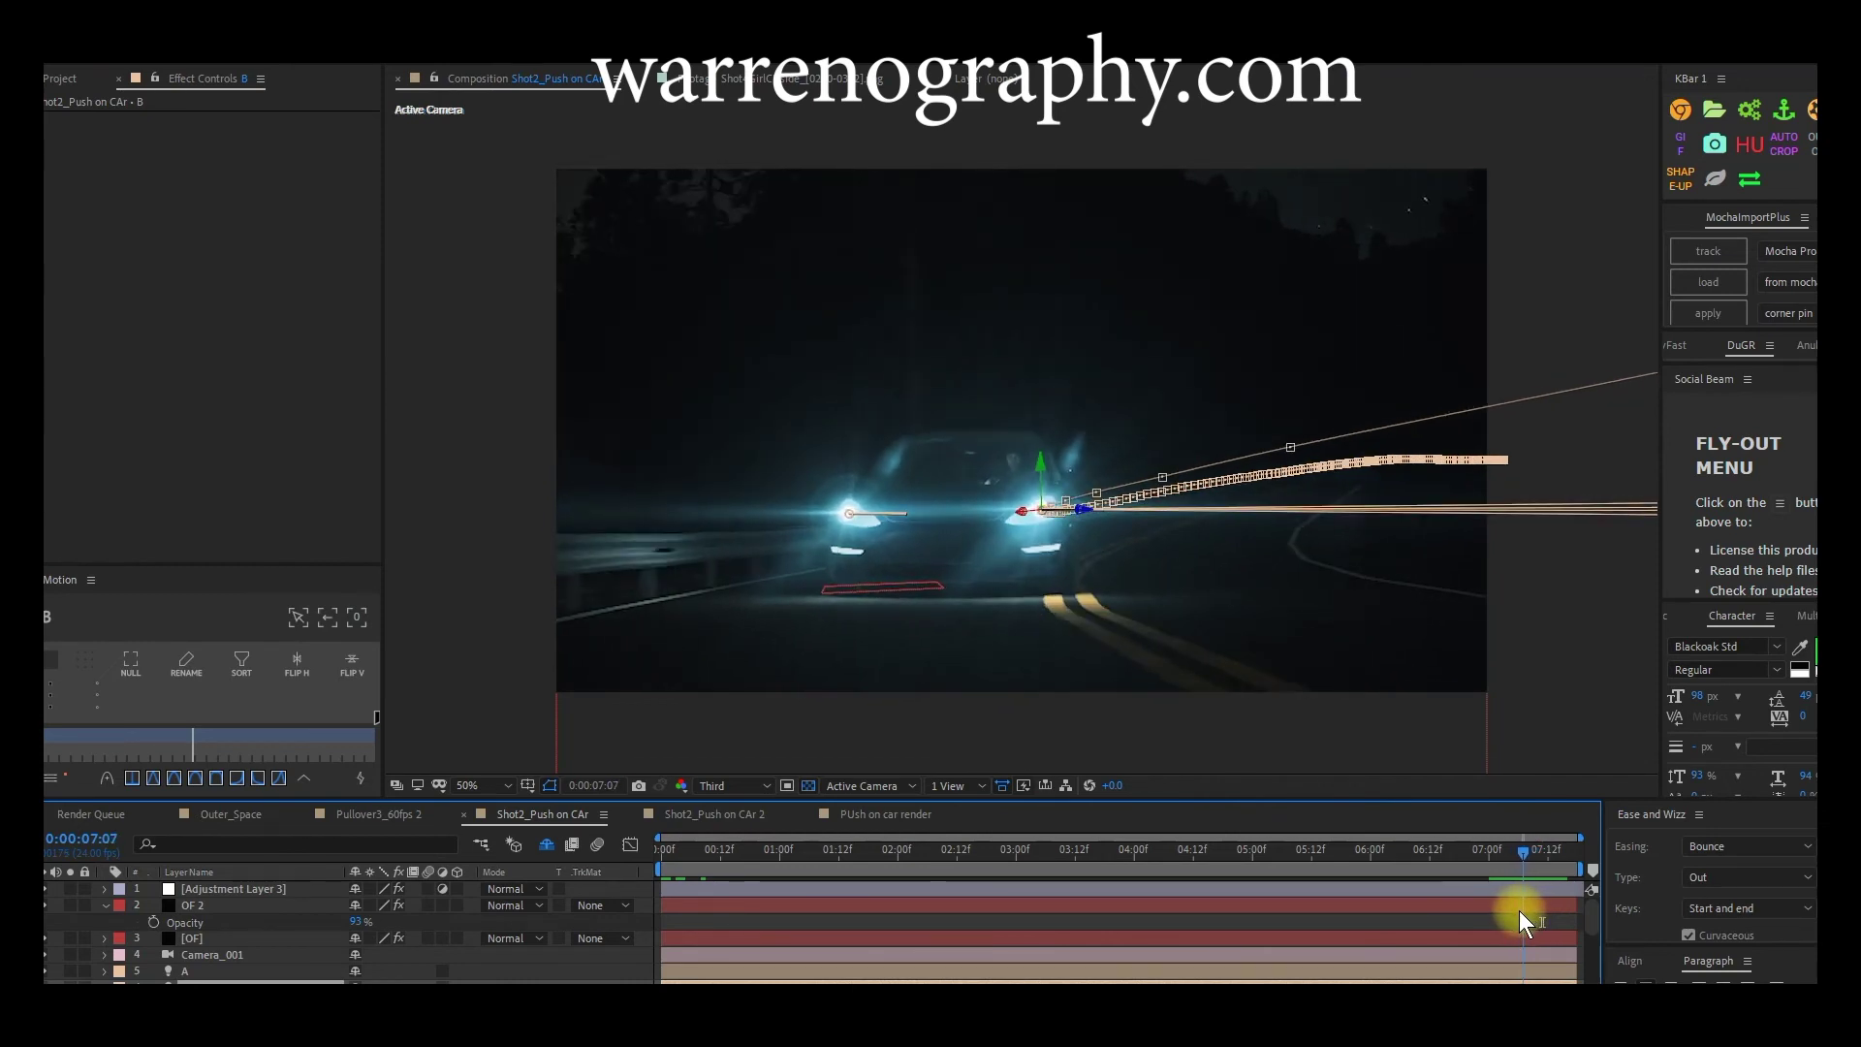
mouse_move(1511, 914)
left_mouse_down()
mouse_move(1567, 907)
mouse_move(1509, 942)
left_mouse_up()
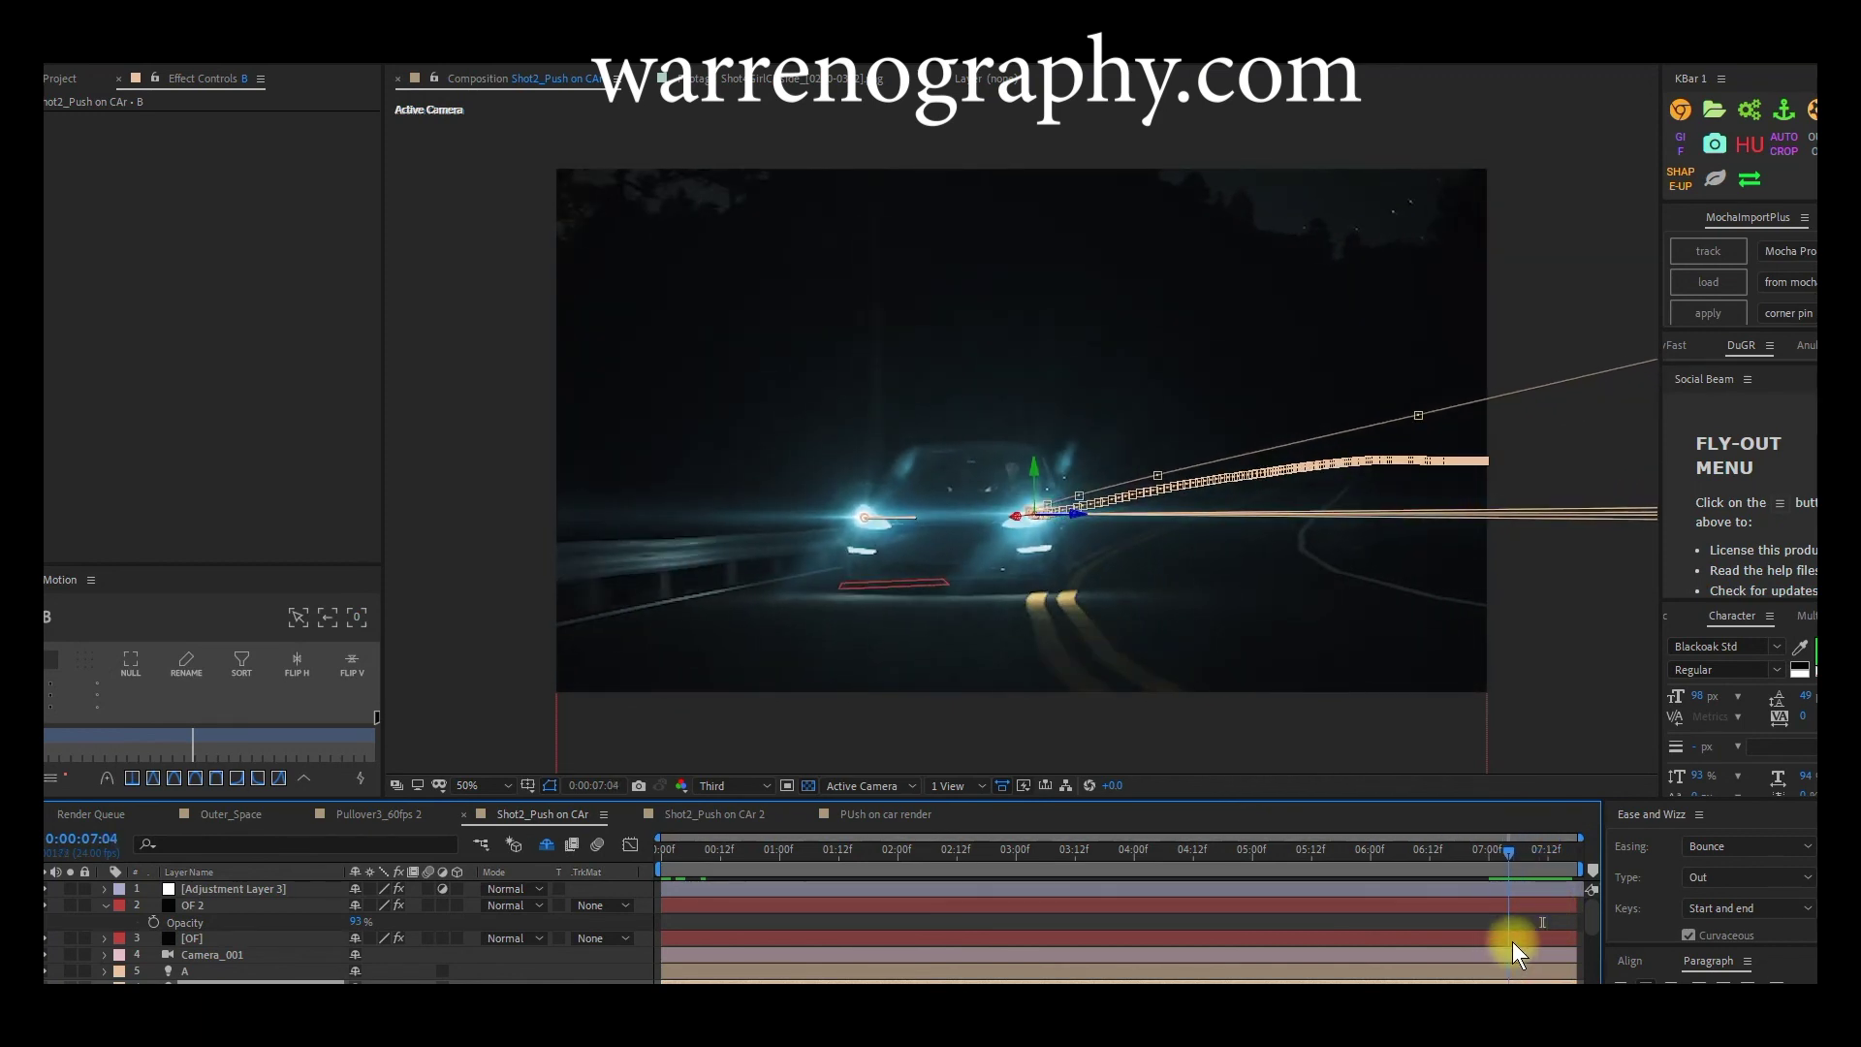